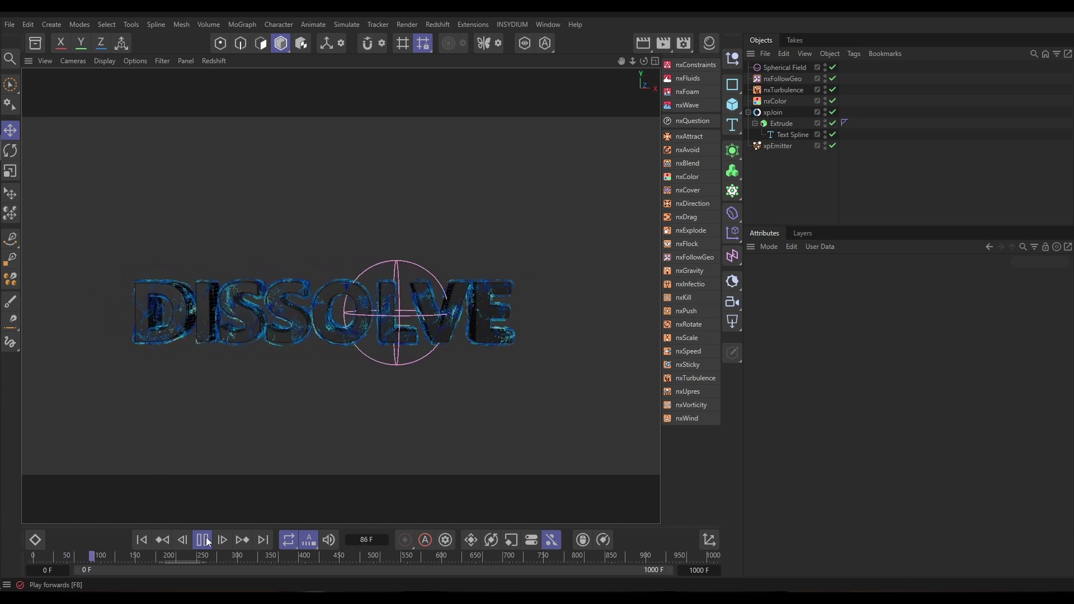
- Replay the simulation from the first frame to review how the particles move over the DISSOLVE text under the nxFollowGeo modifier
{"action": "key", "text": "F8"}
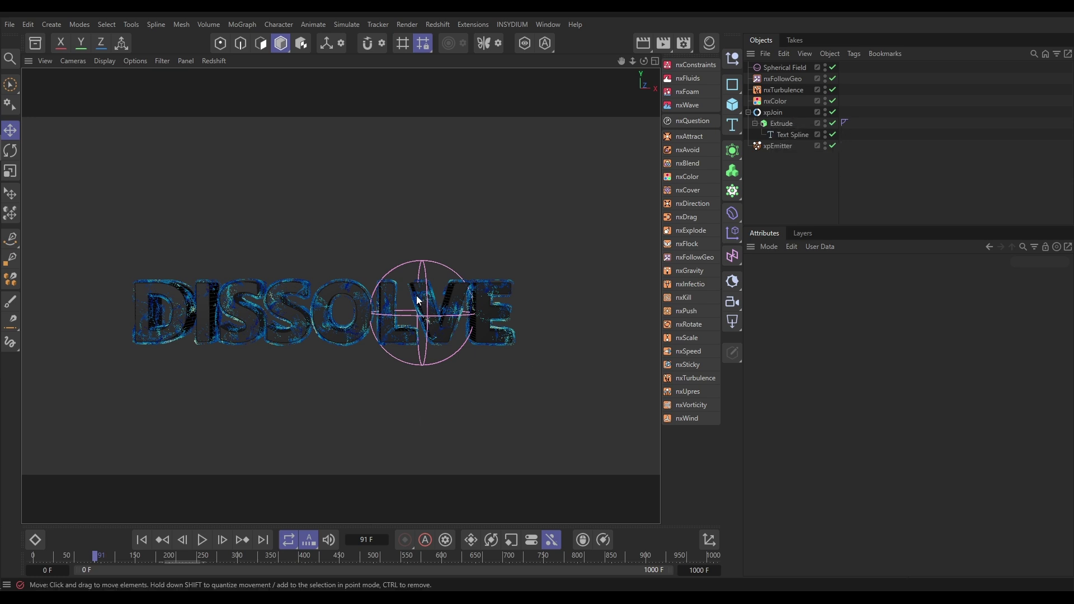
{"action": "left_click", "coordinate": [779, 80]}
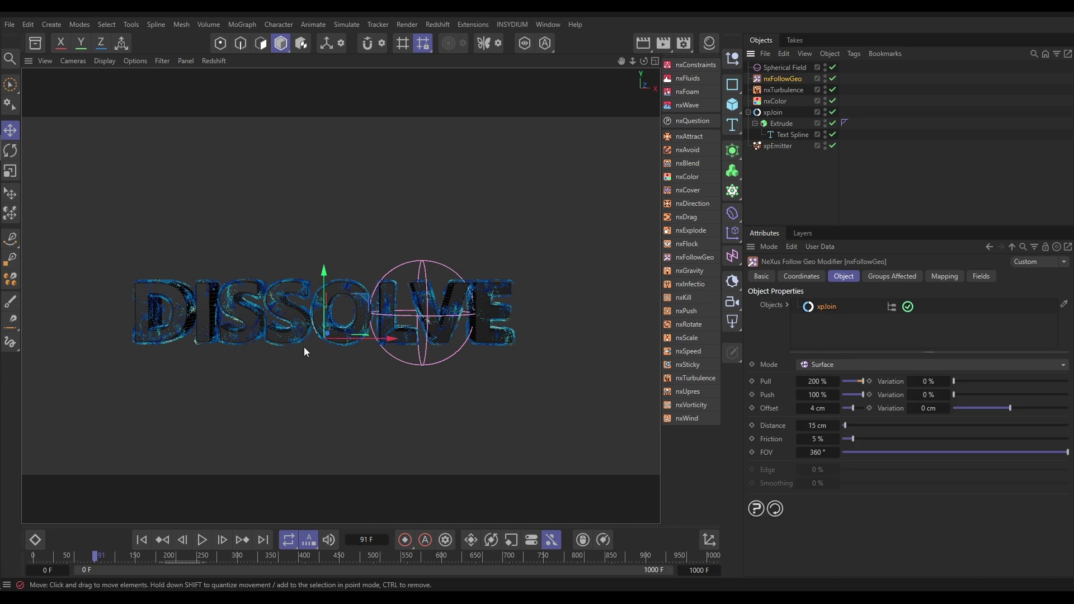
{"action": "left_click", "coordinate": [141, 540]}
{"action": "left_click", "coordinate": [202, 540]}
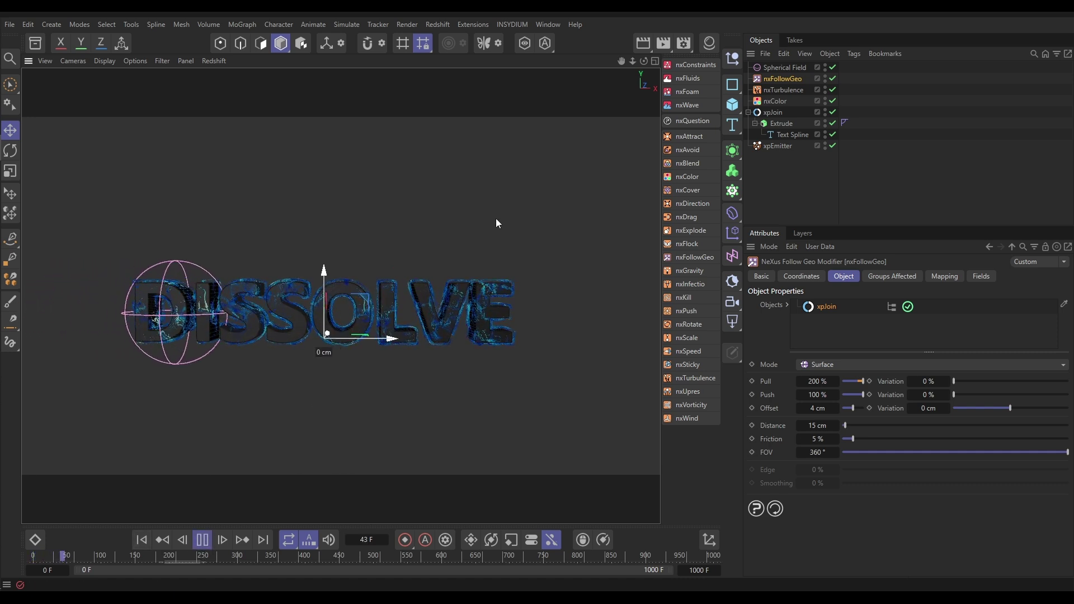
{"action": "left_click", "coordinate": [496, 219]}
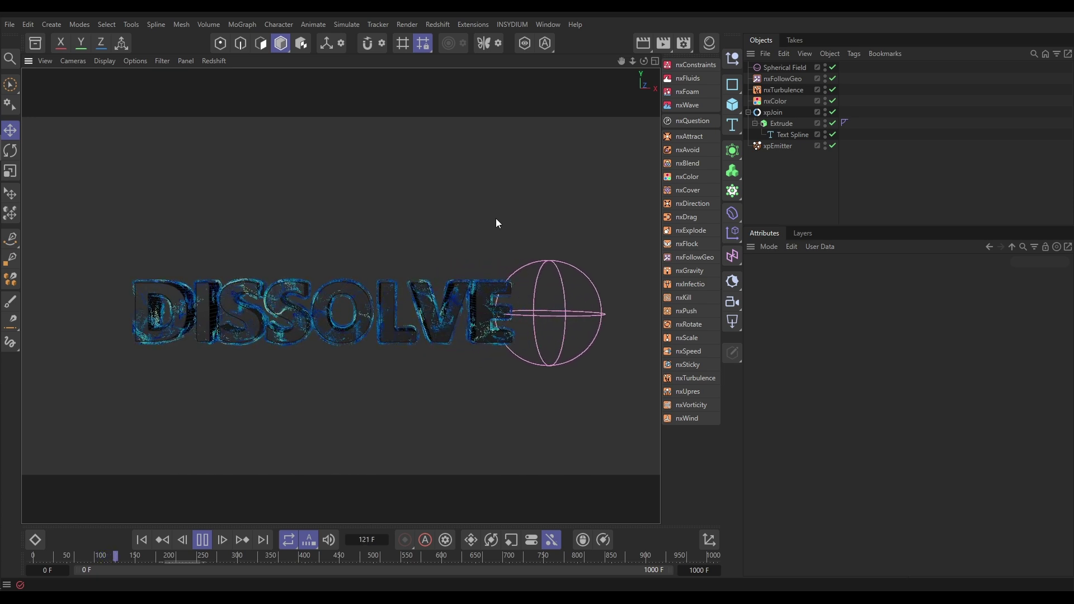
{"action": "left_click", "coordinate": [203, 540]}
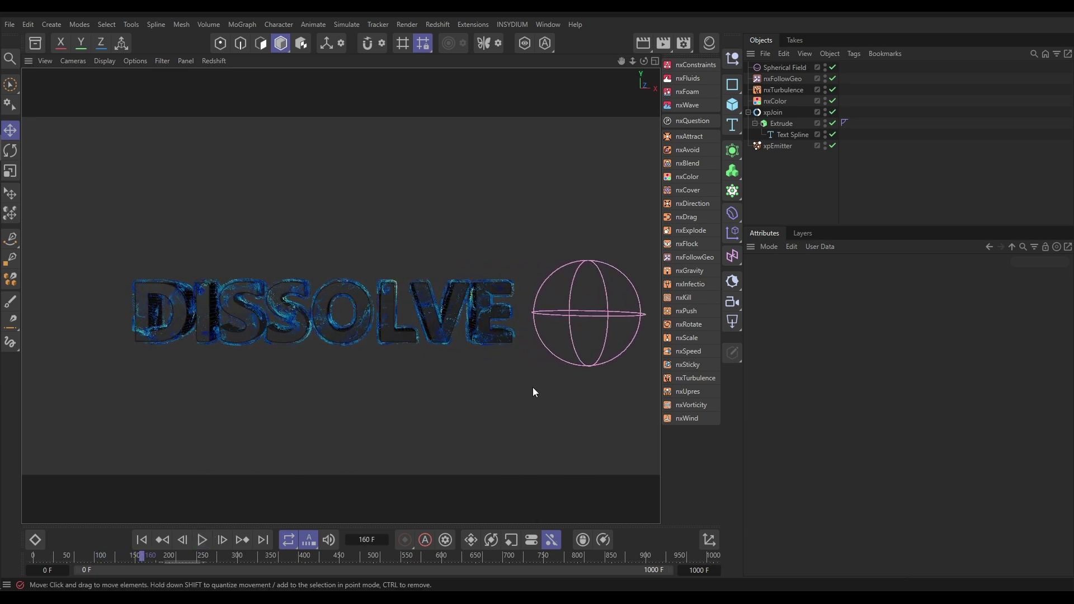
{"action": "left_click", "coordinate": [141, 540]}
{"action": "left_click", "coordinate": [204, 541]}
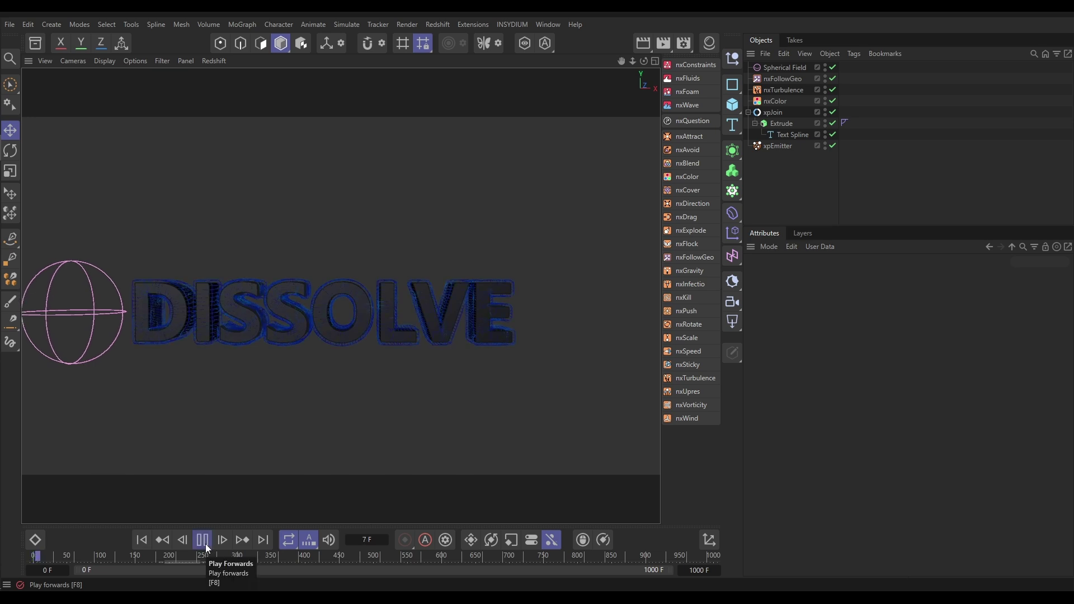
{"action": "left_click", "coordinate": [205, 543]}
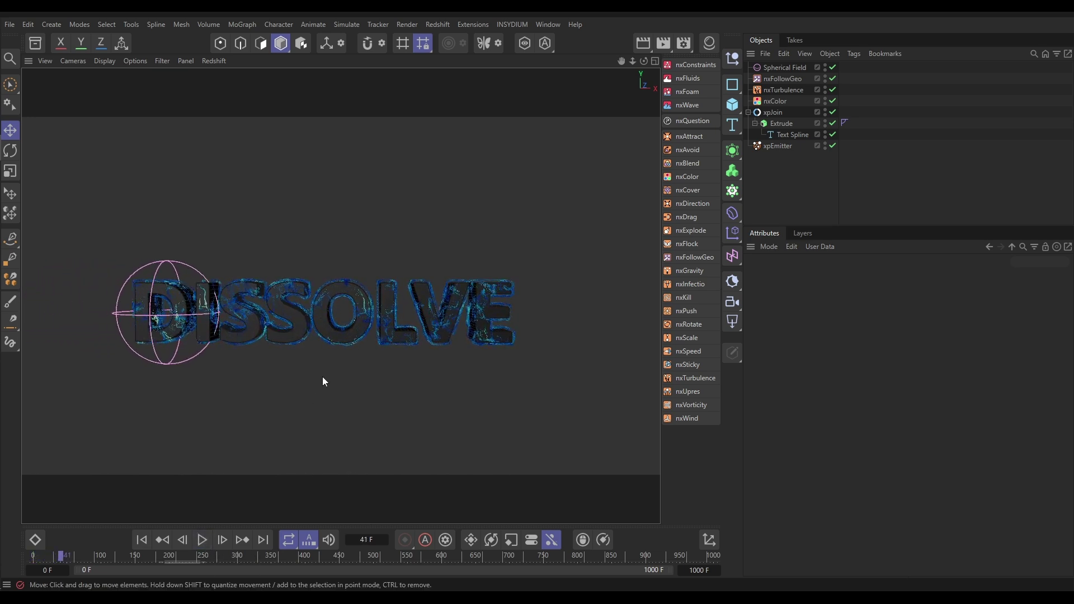
- Create and add two particle groups to xpEmitter, keeping the group mode at First Group Only
{"action": "left_click", "coordinate": [780, 145]}
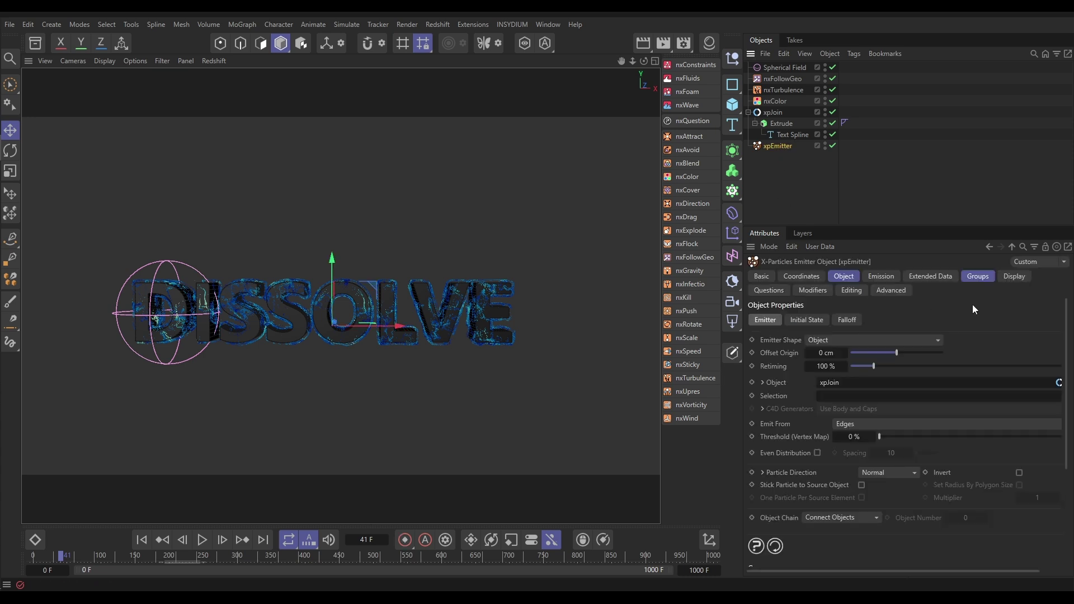
{"action": "left_click", "coordinate": [979, 278]}
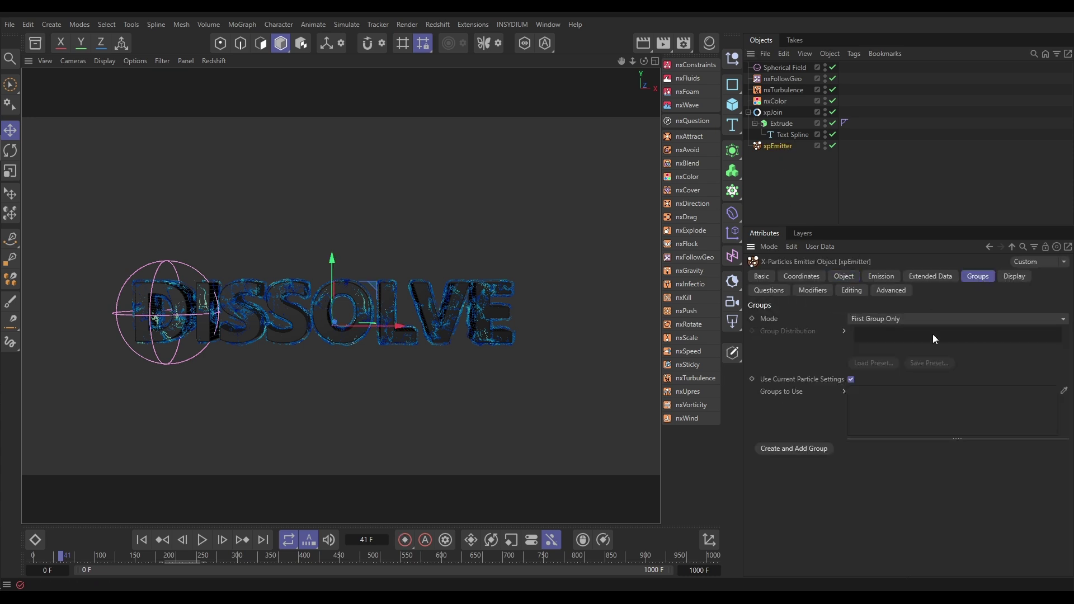
{"action": "left_click", "coordinate": [813, 451]}
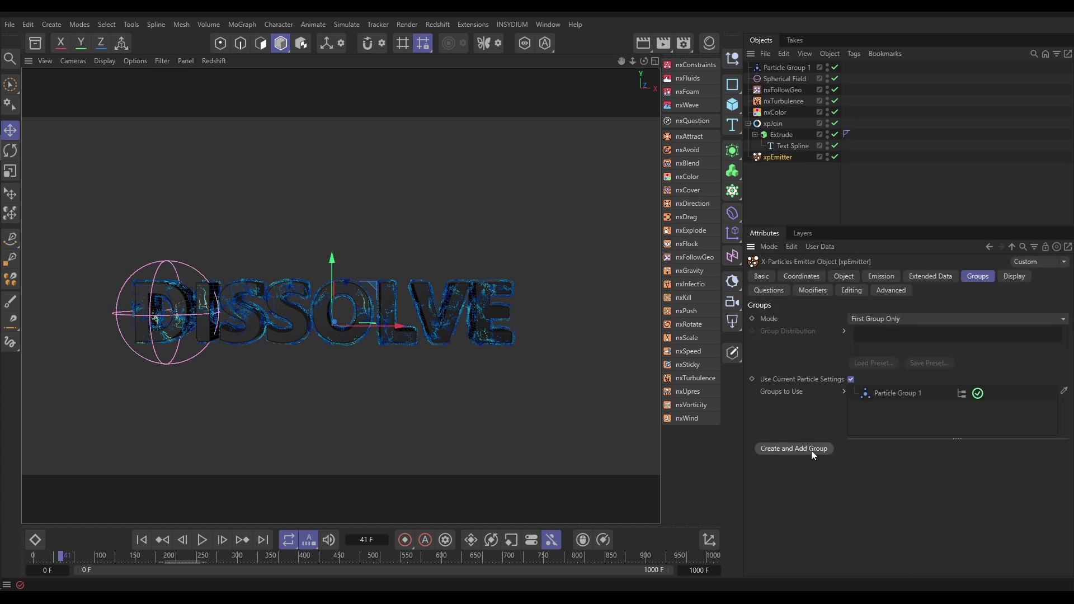
{"action": "left_click", "coordinate": [813, 451]}
{"action": "left_click", "coordinate": [867, 319]}
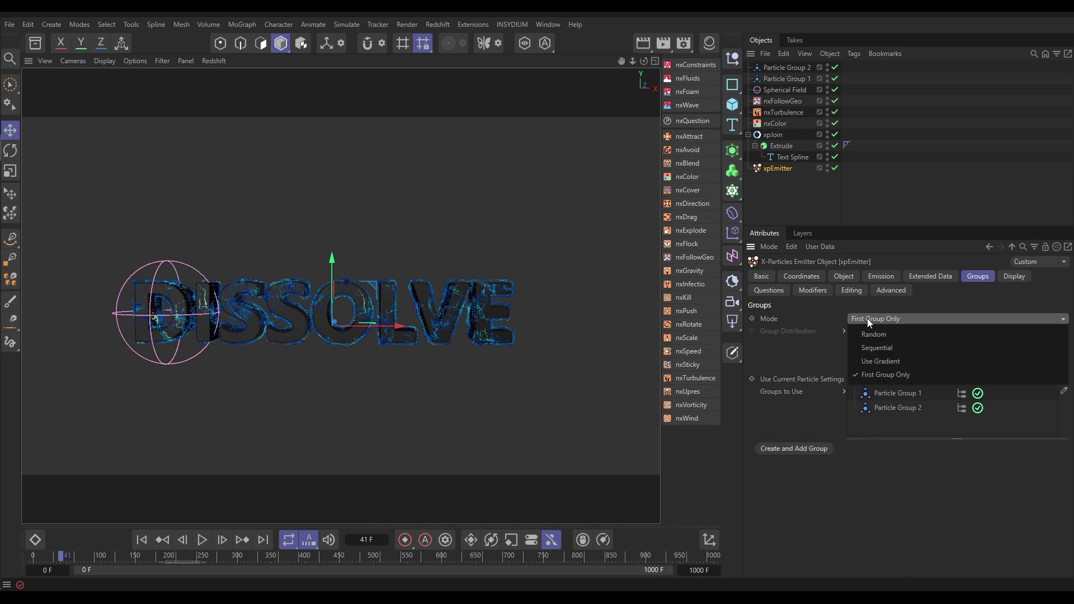
{"action": "left_click", "coordinate": [881, 381]}
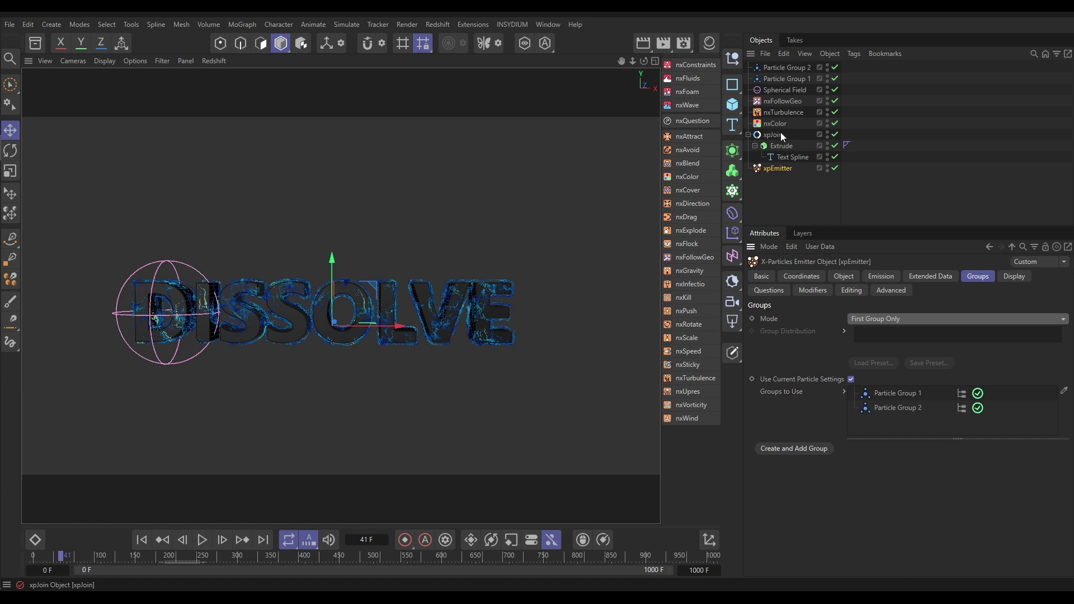
- Limit nxFollowGeo to affect only Particle Group 1 and replay the simulation from the start to check it
{"action": "left_click", "coordinate": [777, 102]}
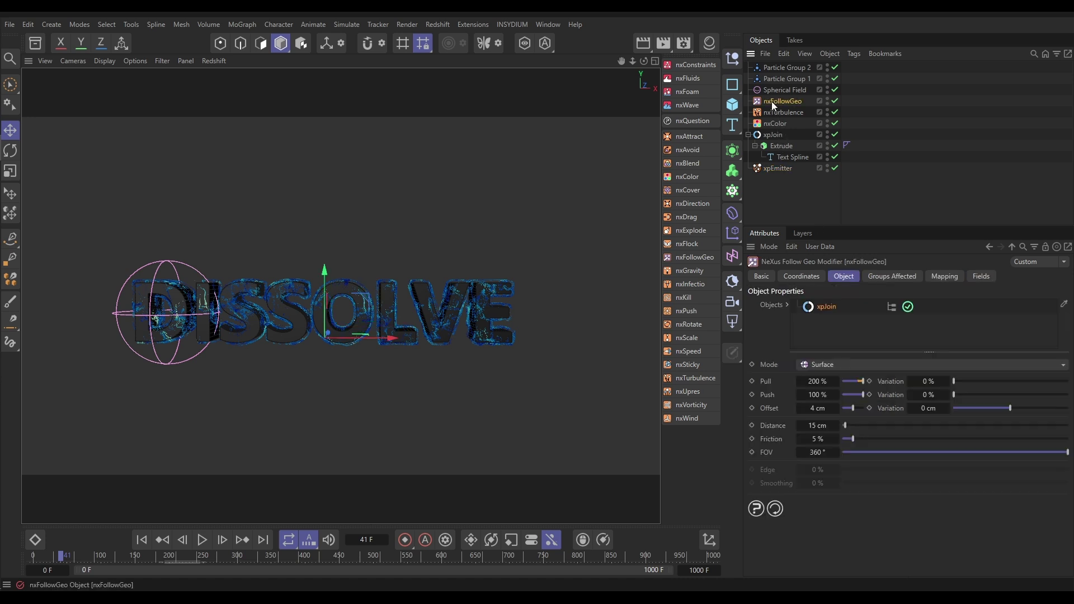
{"action": "left_click", "coordinate": [890, 277]}
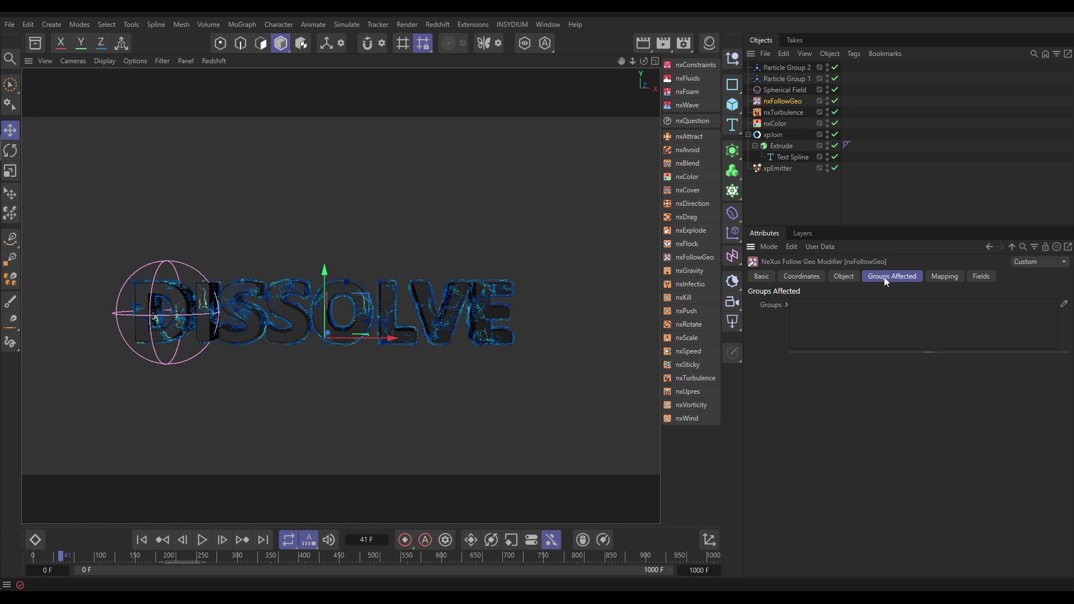
{"action": "left_click_drag", "start_coordinate": [781, 78], "coordinate": [844, 322]}
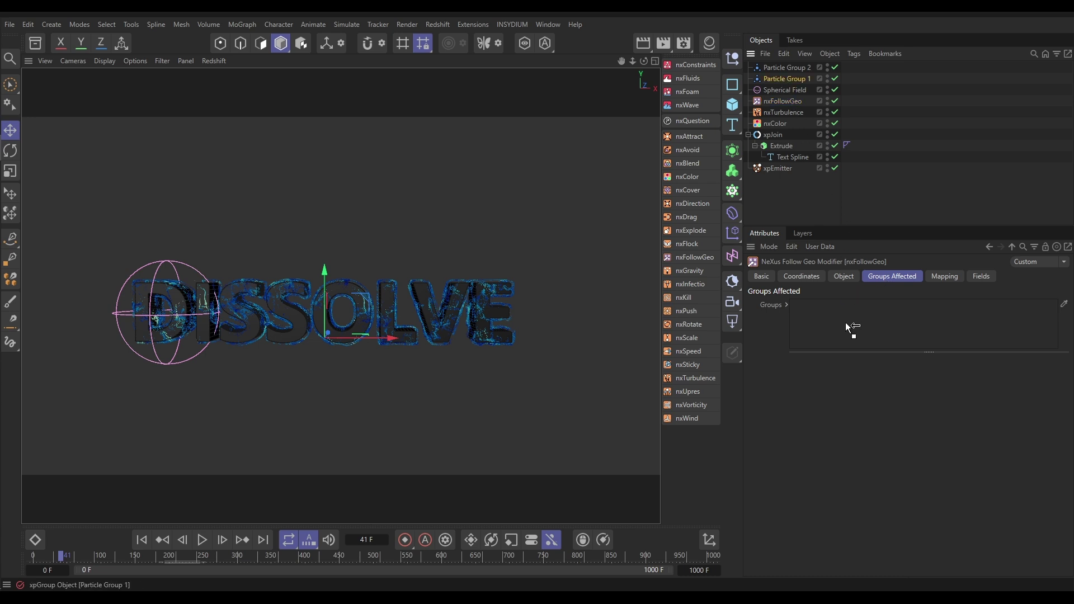
{"action": "left_click", "coordinate": [147, 539]}
{"action": "left_click", "coordinate": [200, 540]}
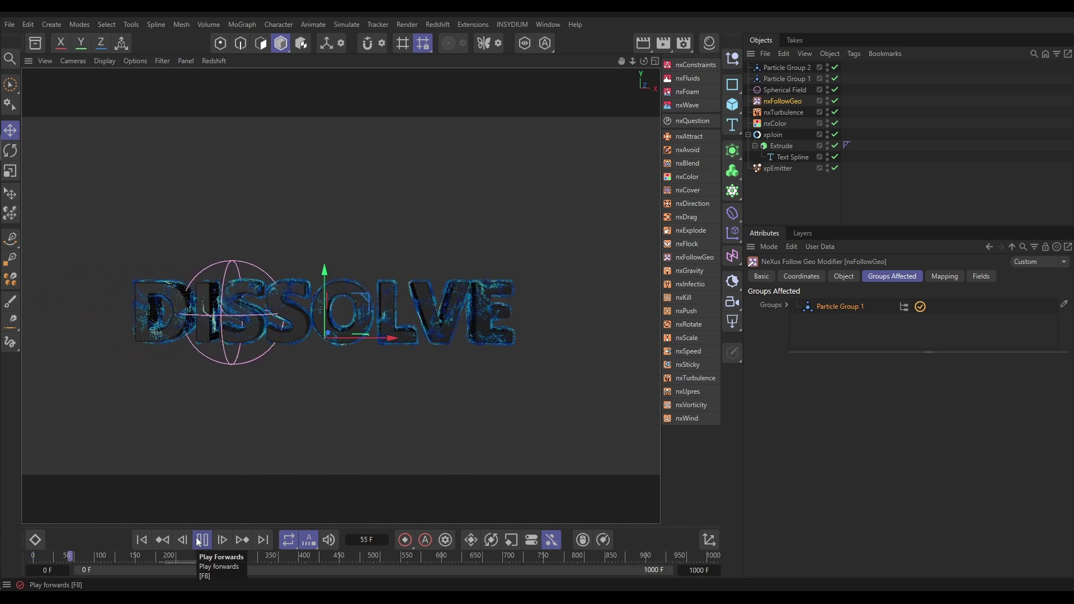
{"action": "left_click", "coordinate": [200, 541]}
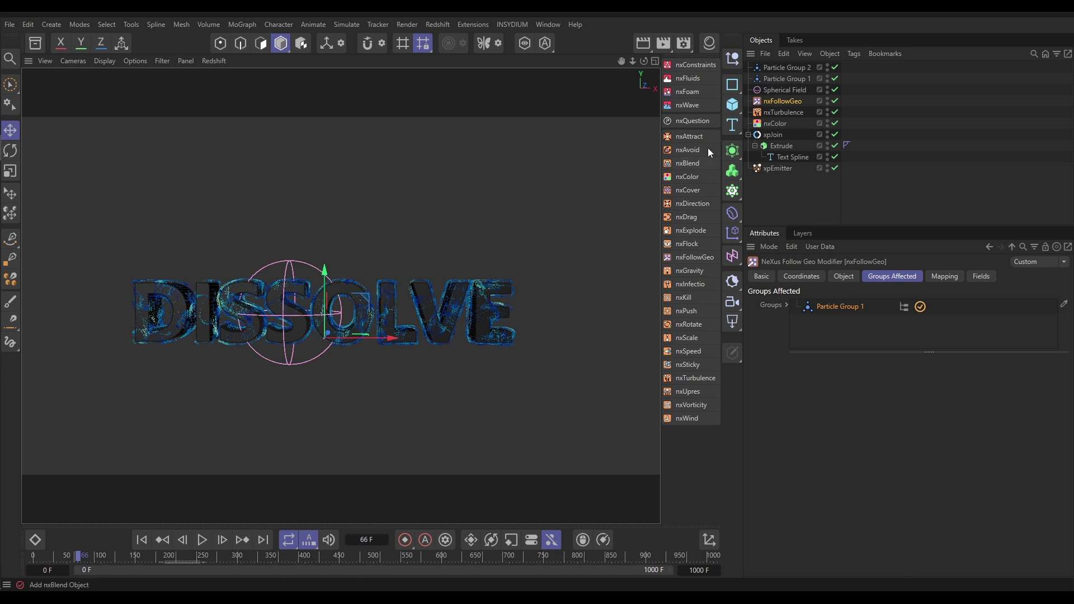
- Add an nxQuestion object and assign the existing Spherical Field to its fields
{"action": "left_click", "coordinate": [688, 121]}
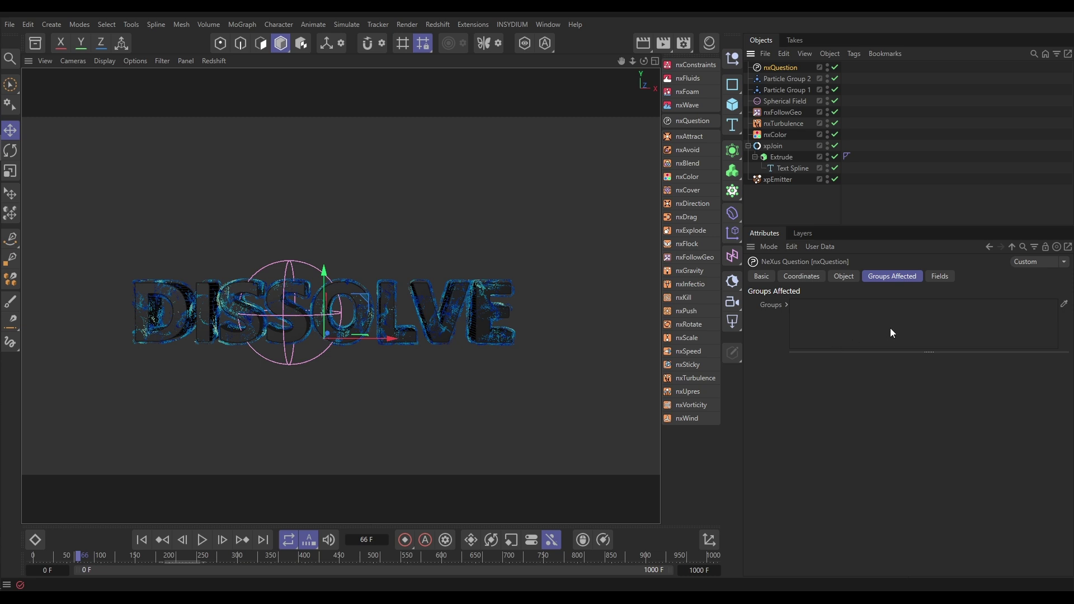
{"action": "left_click", "coordinate": [940, 278]}
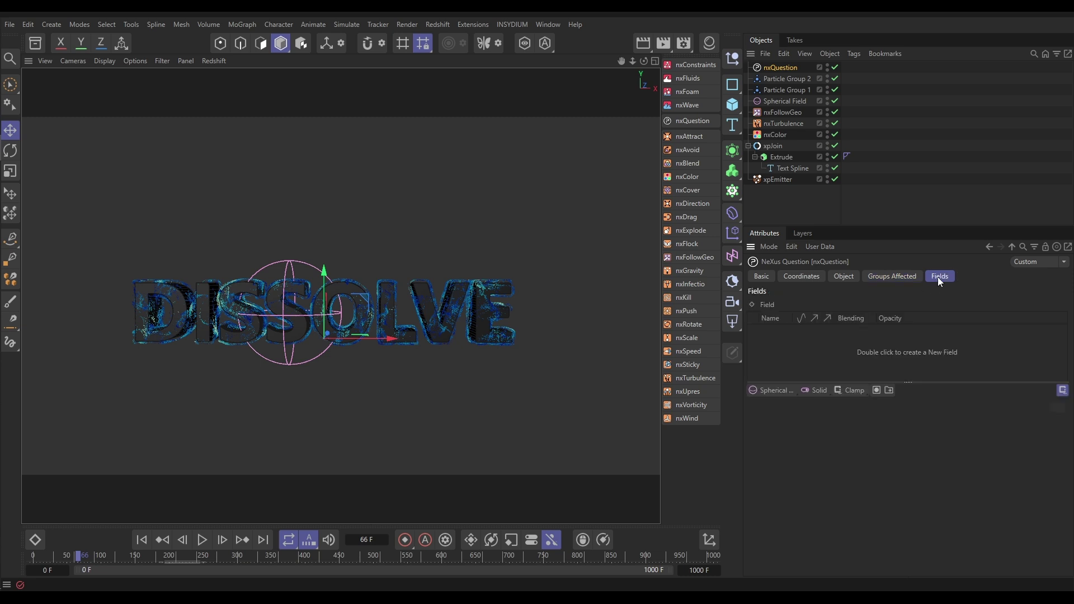
{"action": "left_click_drag", "start_coordinate": [772, 99], "coordinate": [797, 351]}
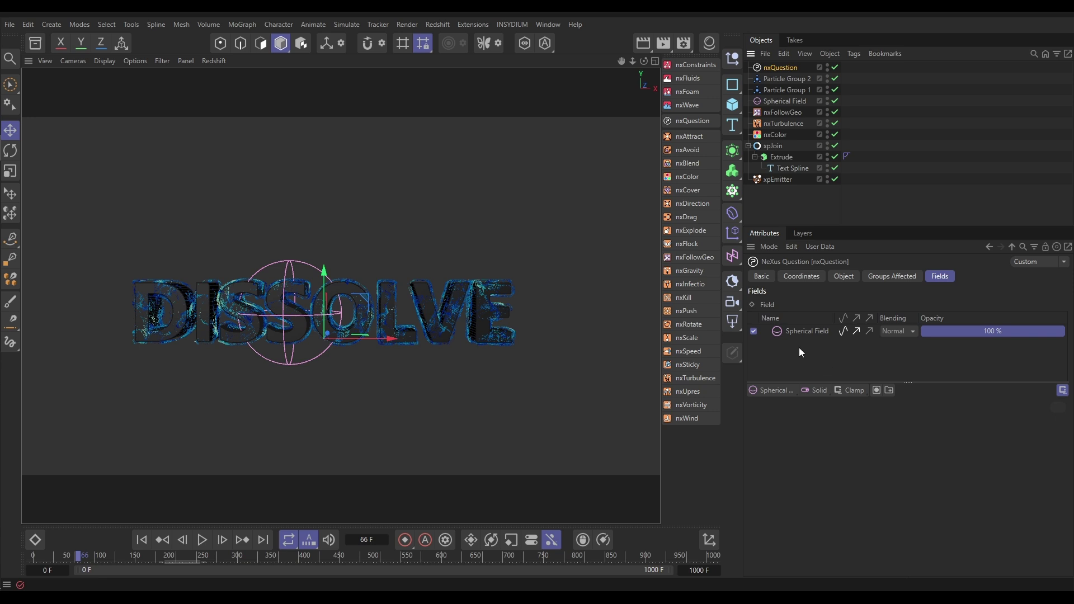
- Add a question to nxQuestion that tests whether the particle's Field data is greater than 0, with the timeline rewound to frame 0
{"action": "left_click", "coordinate": [842, 276]}
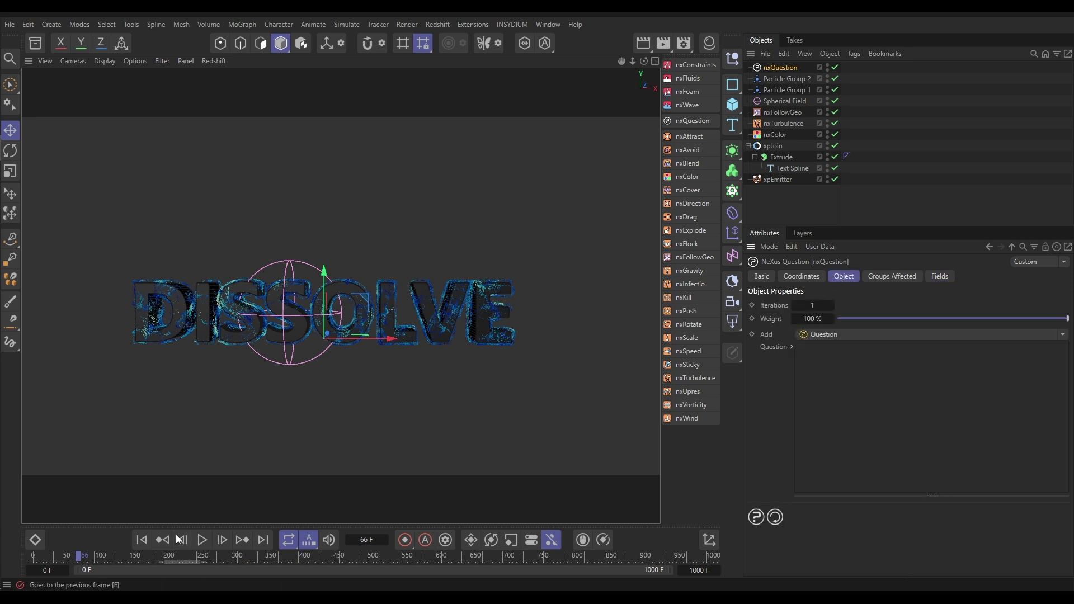
{"action": "left_click", "coordinate": [142, 542]}
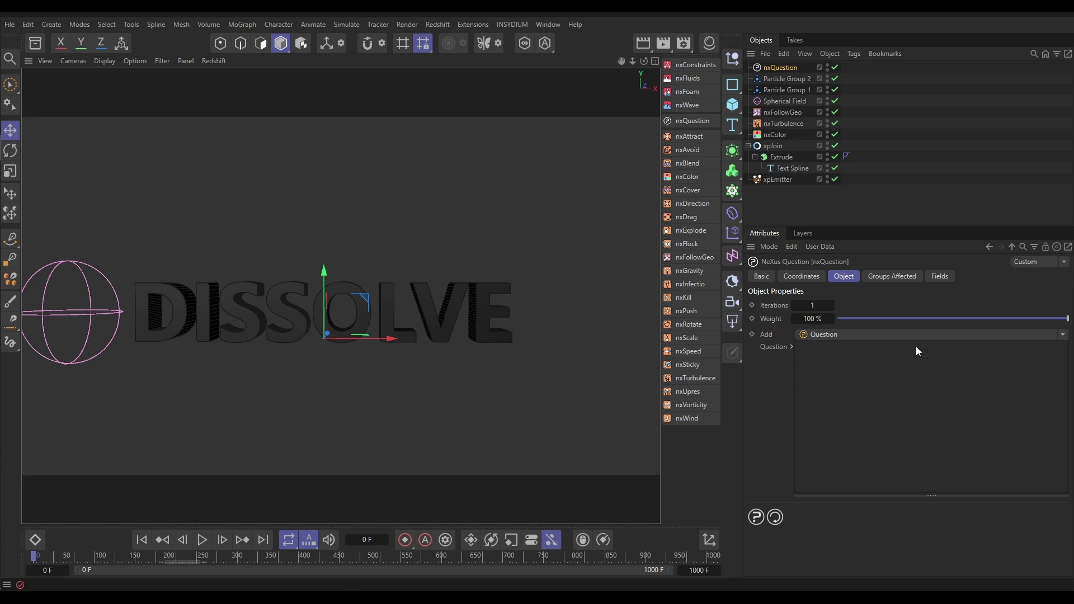
{"action": "left_click", "coordinate": [908, 334]}
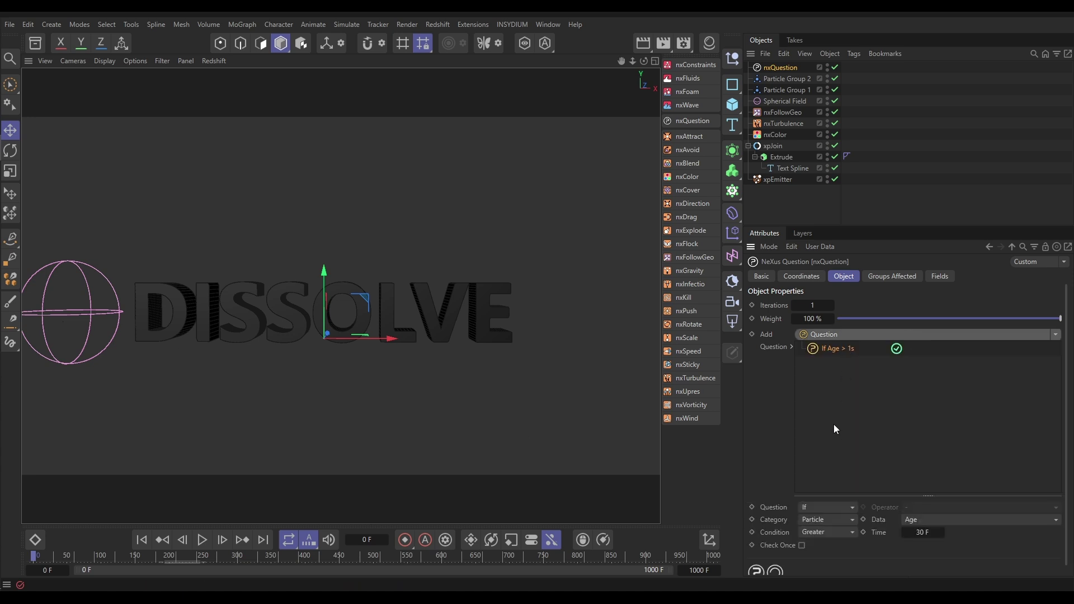
{"action": "left_click", "coordinate": [904, 521]}
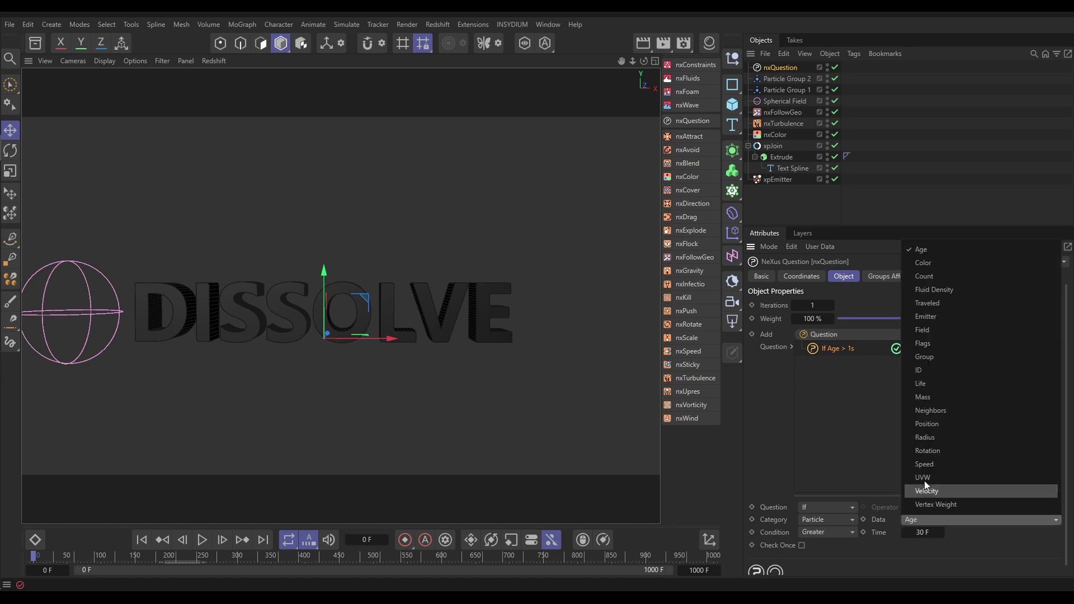
{"action": "left_click", "coordinate": [912, 332]}
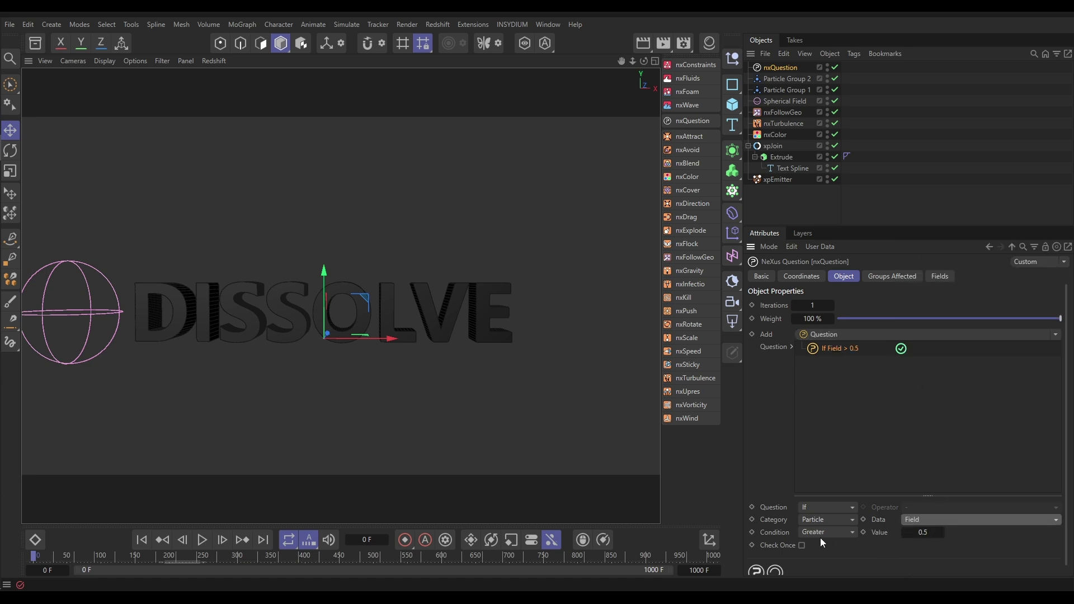
{"action": "left_click", "coordinate": [920, 532]}
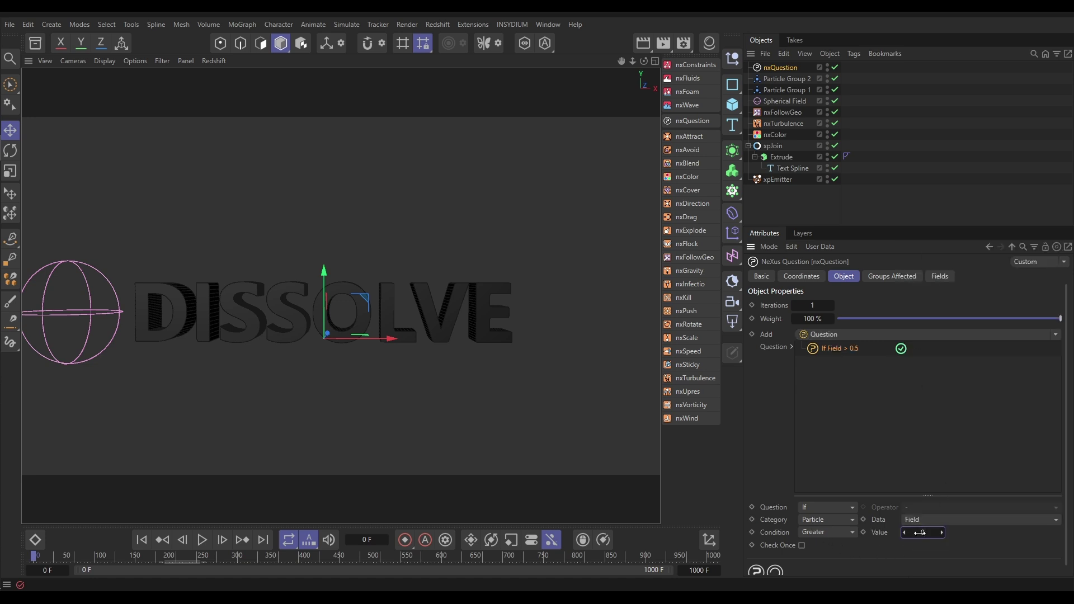
{"action": "type", "text": "0"}
{"action": "key", "text": "Return"}
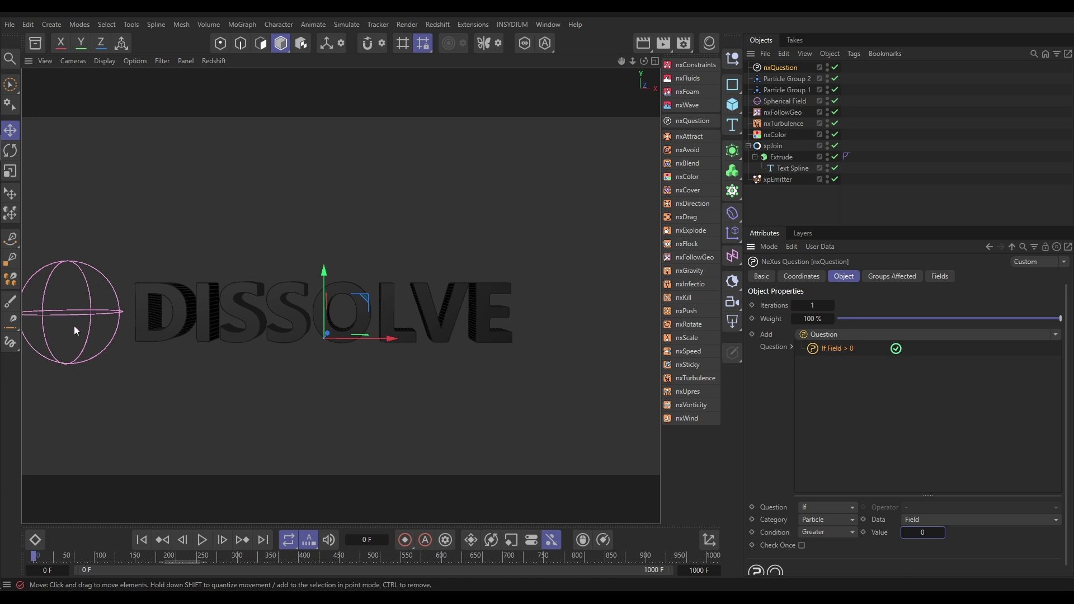
- Add an action under the field question that sets the particle's group to Particle Group 2
{"action": "left_click", "coordinate": [1055, 336]}
{"action": "left_click", "coordinate": [969, 361]}
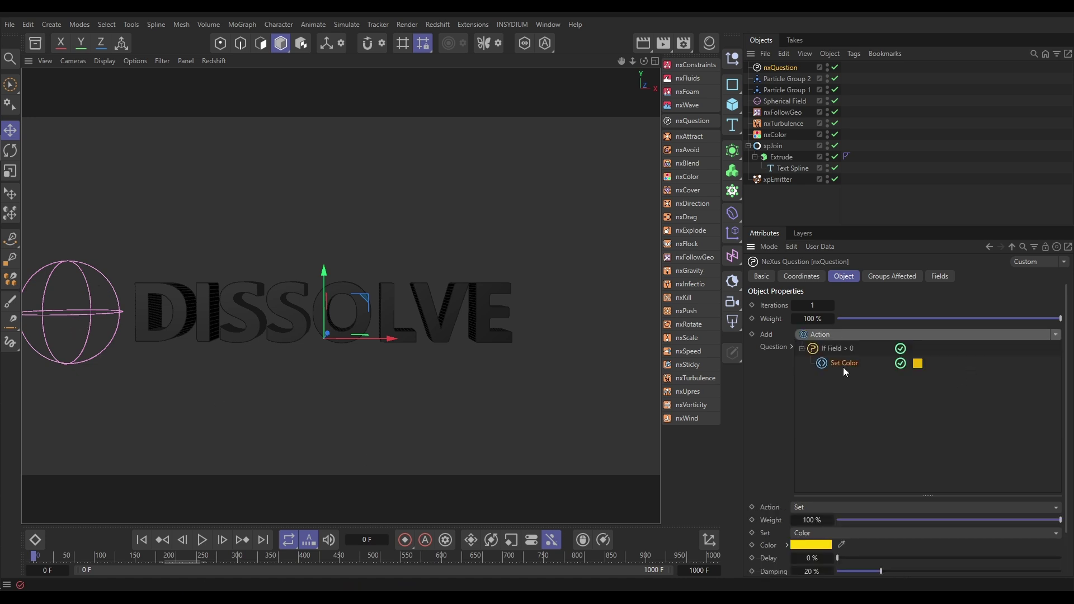
{"action": "left_click", "coordinate": [817, 533]}
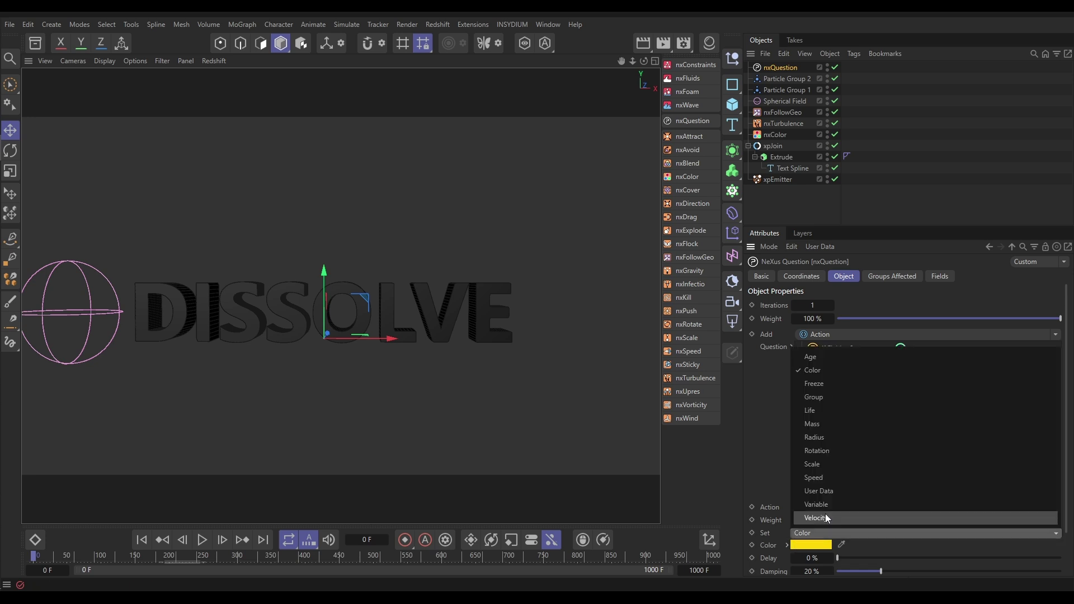
{"action": "left_click", "coordinate": [811, 399]}
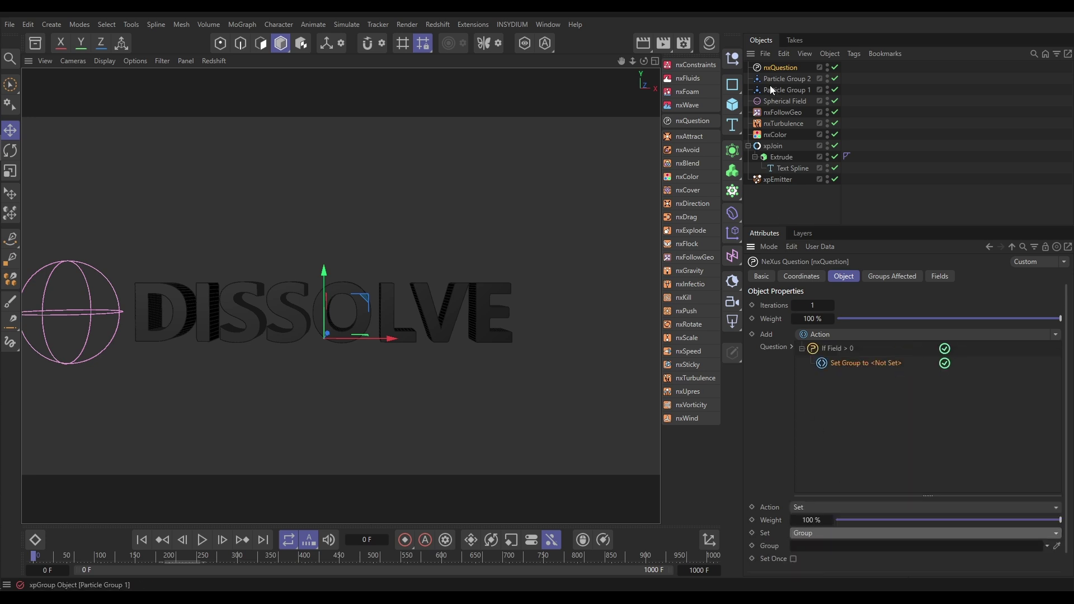
{"action": "left_click_drag", "start_coordinate": [771, 81], "coordinate": [839, 546]}
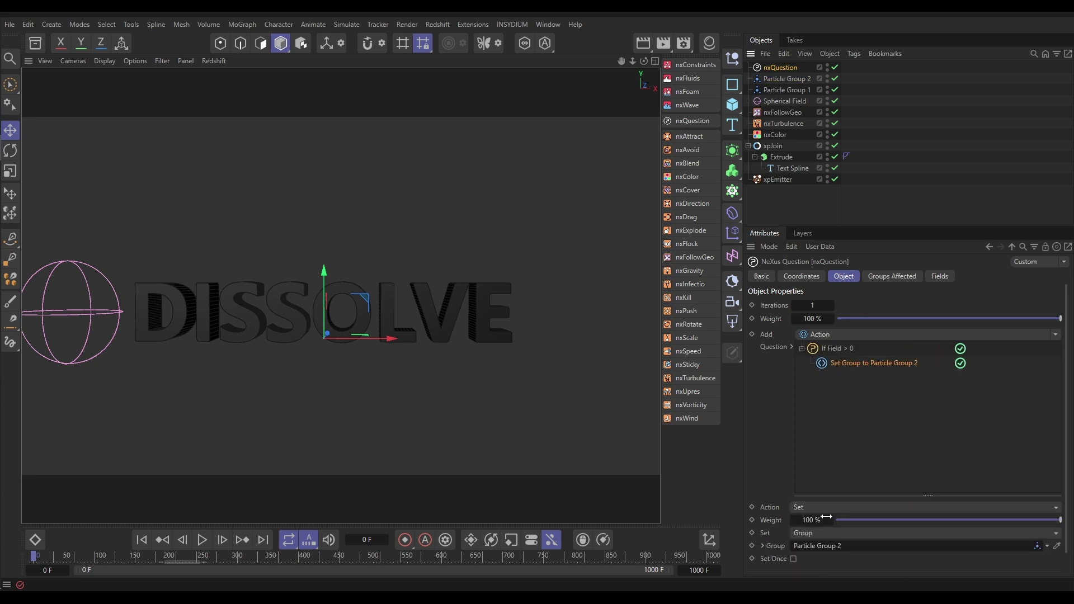
- Play the simulation, then replay it from the start to check the particles leaving the text as the spherical field passes
{"action": "left_click", "coordinate": [201, 539]}
{"action": "left_click", "coordinate": [388, 194]}
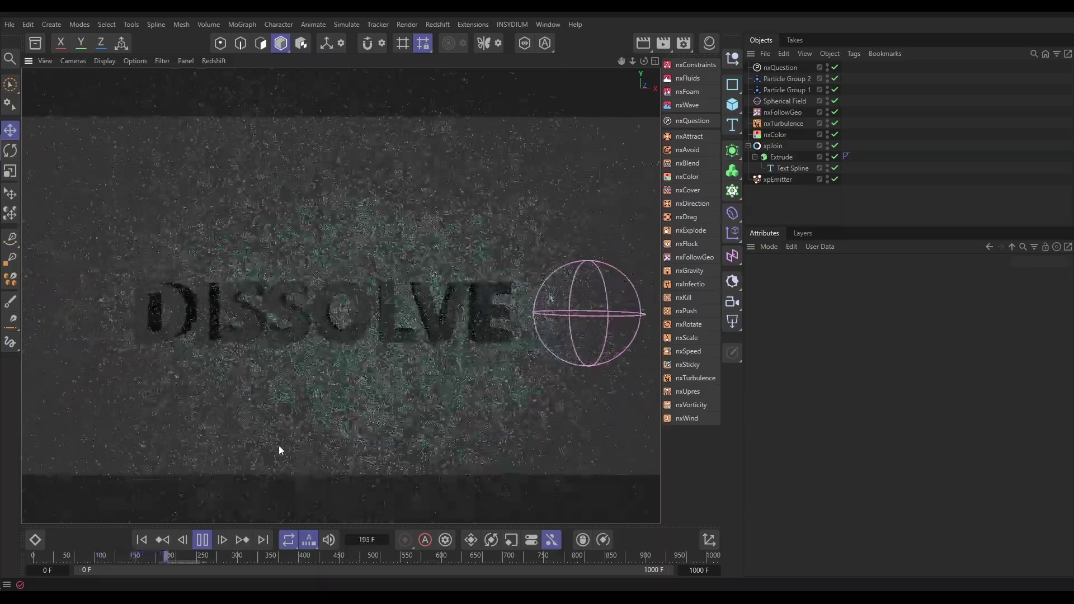
{"action": "left_click", "coordinate": [202, 539]}
{"action": "left_click", "coordinate": [141, 545]}
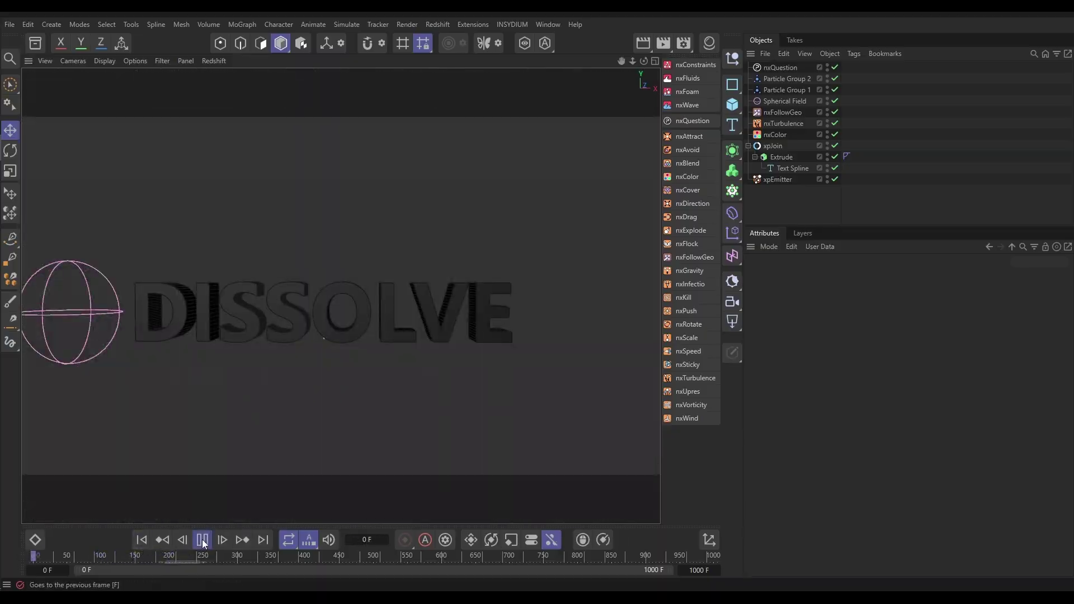
{"action": "left_click", "coordinate": [202, 541]}
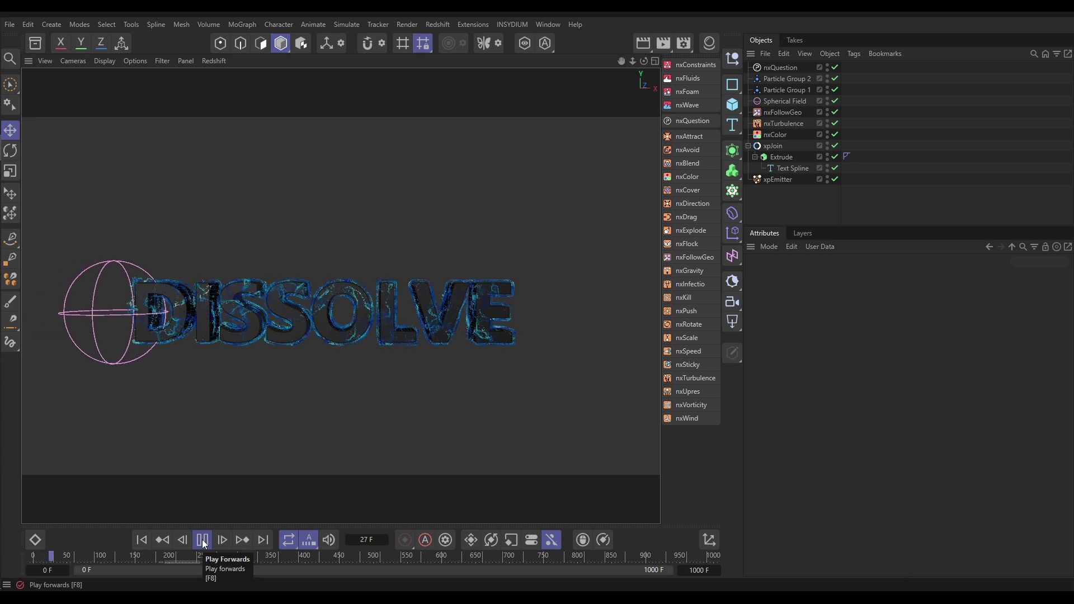
{"action": "left_click", "coordinate": [202, 539]}
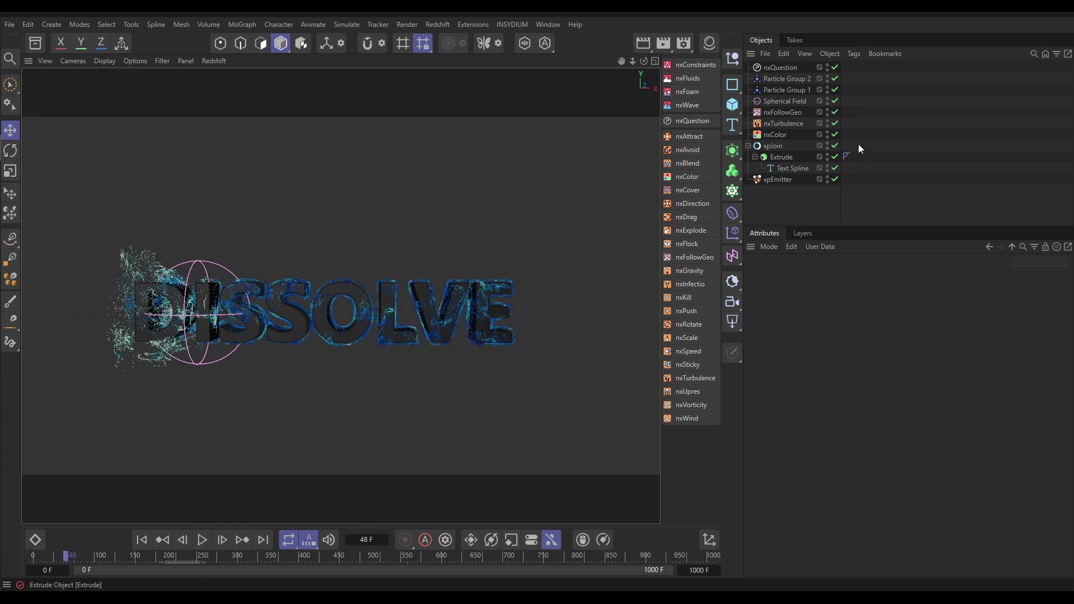
- Hide the Spherical Field and xpJoin objects in the viewport
{"action": "left_click", "coordinate": [827, 99]}
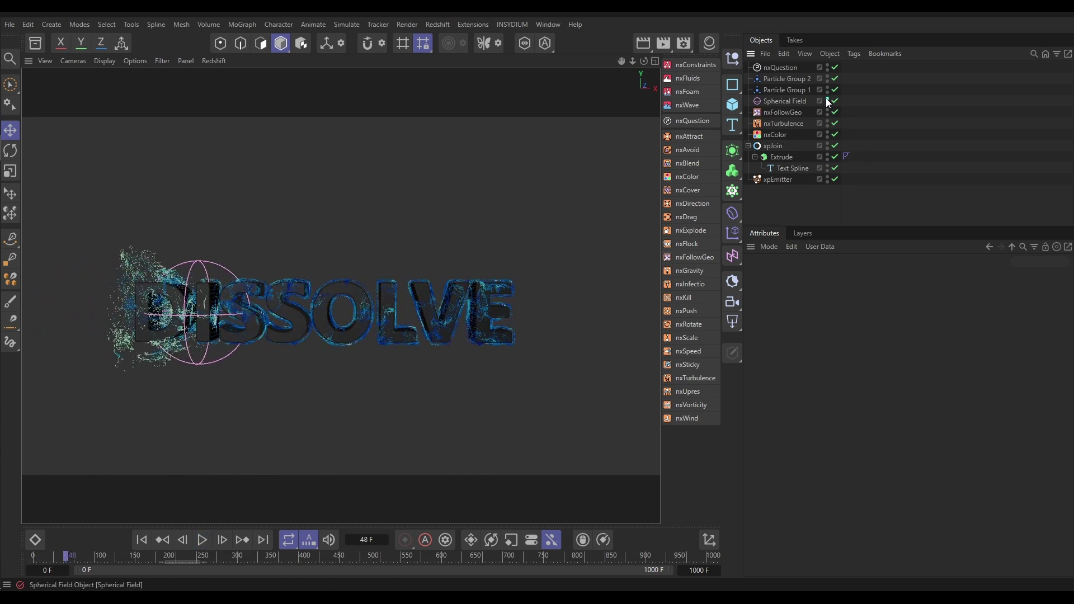
{"action": "left_click", "coordinate": [827, 145]}
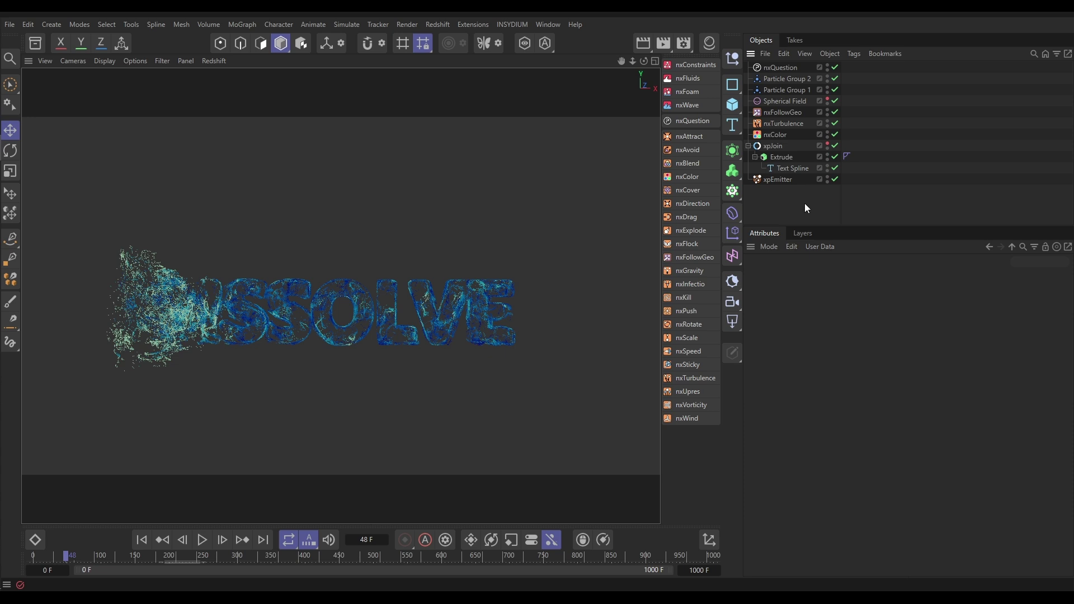
- Add a separate top-level question to nxQuestion that tests whether the particle's Group data is equal to 2
{"action": "left_click", "coordinate": [780, 67]}
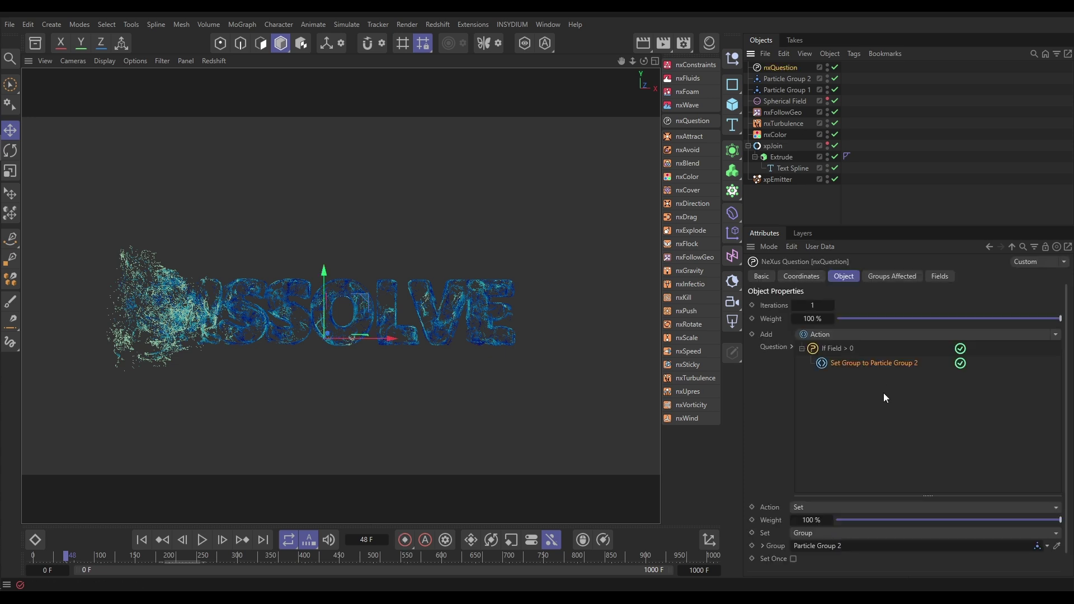
{"action": "left_click", "coordinate": [883, 364], "text": "ctrl"}
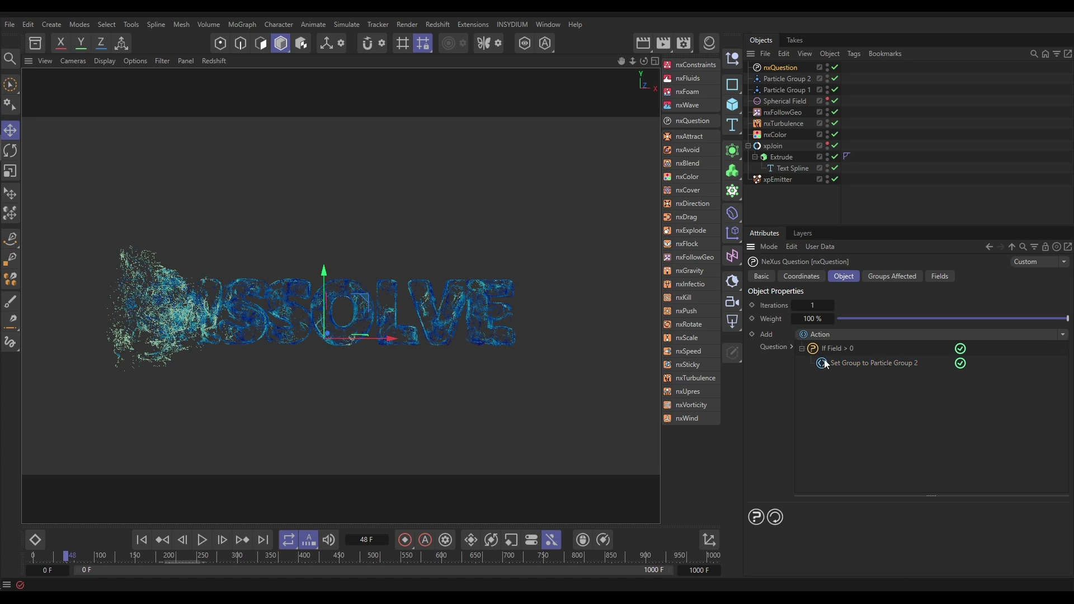
{"action": "left_click", "coordinate": [803, 348]}
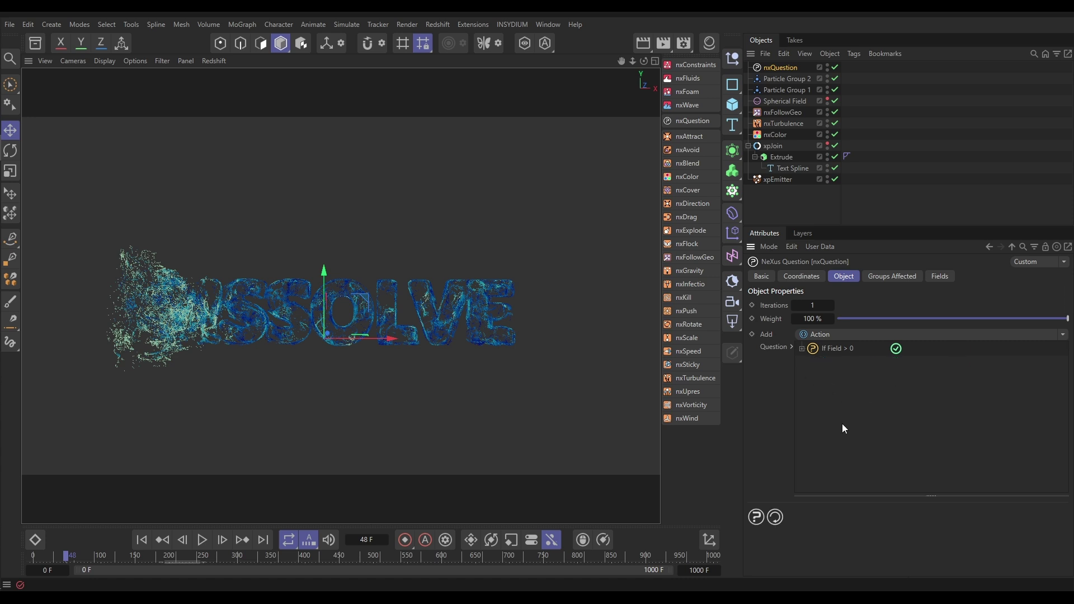
{"action": "left_click", "coordinate": [1062, 334]}
{"action": "left_click", "coordinate": [1022, 348]}
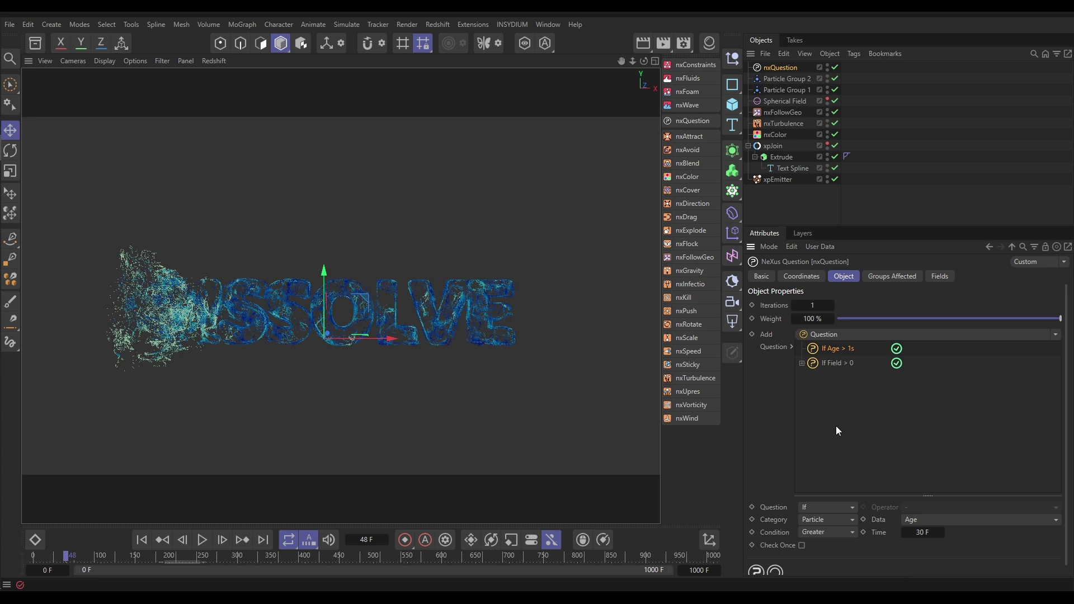
{"action": "left_click", "coordinate": [909, 520]}
{"action": "left_click", "coordinate": [932, 357]}
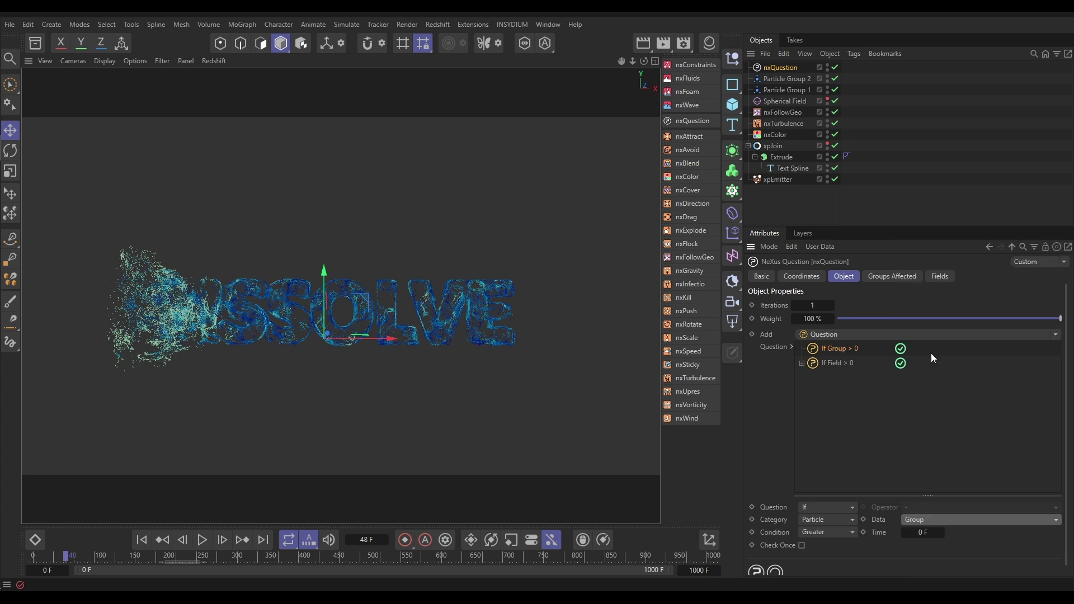
{"action": "left_click", "coordinate": [839, 533]}
{"action": "left_click", "coordinate": [824, 448]}
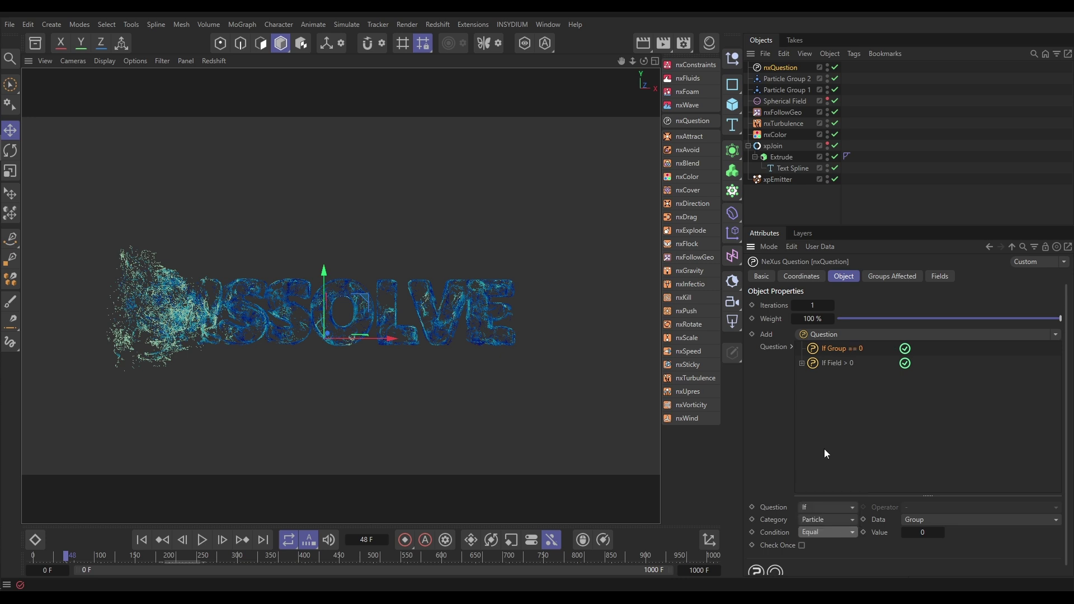
{"action": "left_click", "coordinate": [941, 534]}
{"action": "left_click", "coordinate": [941, 534]}
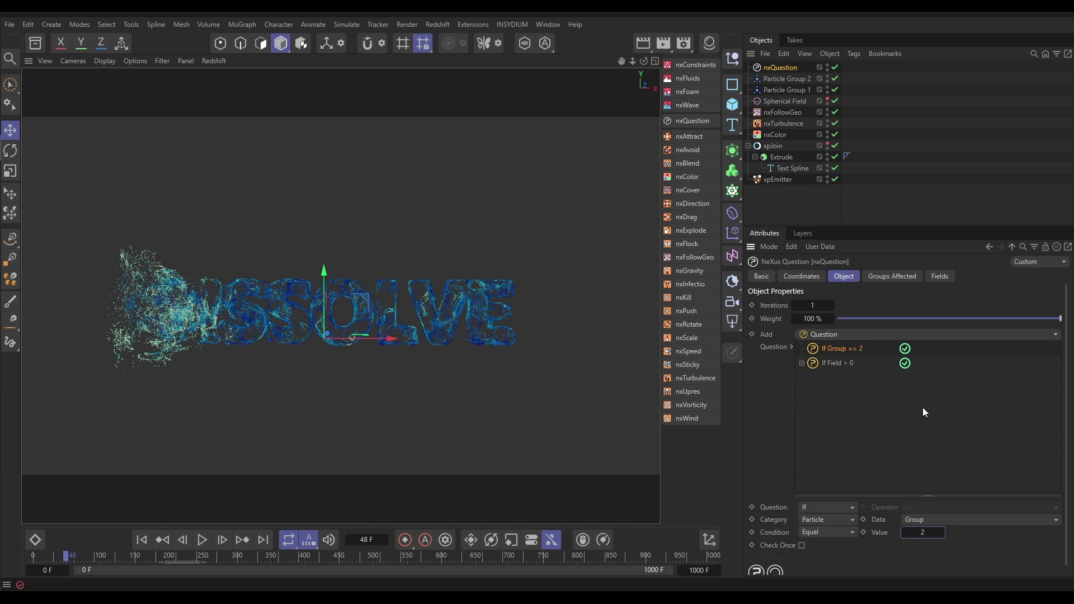
- Add an action under the Group question that sets the particle's age to 0 F, with Set Once enabled
{"action": "left_click", "coordinate": [1044, 336]}
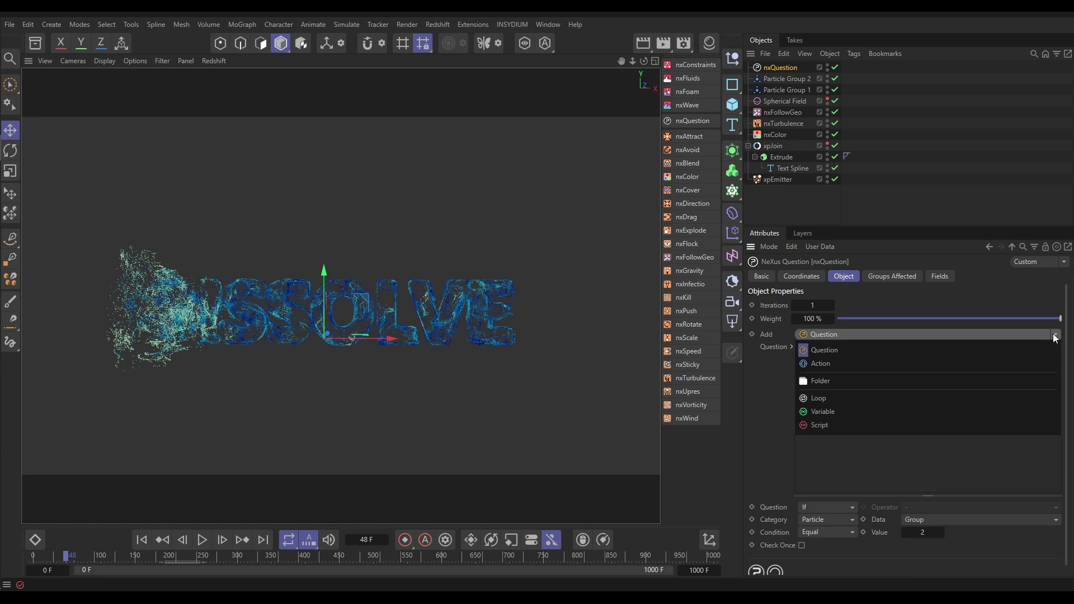
{"action": "left_click", "coordinate": [1033, 364]}
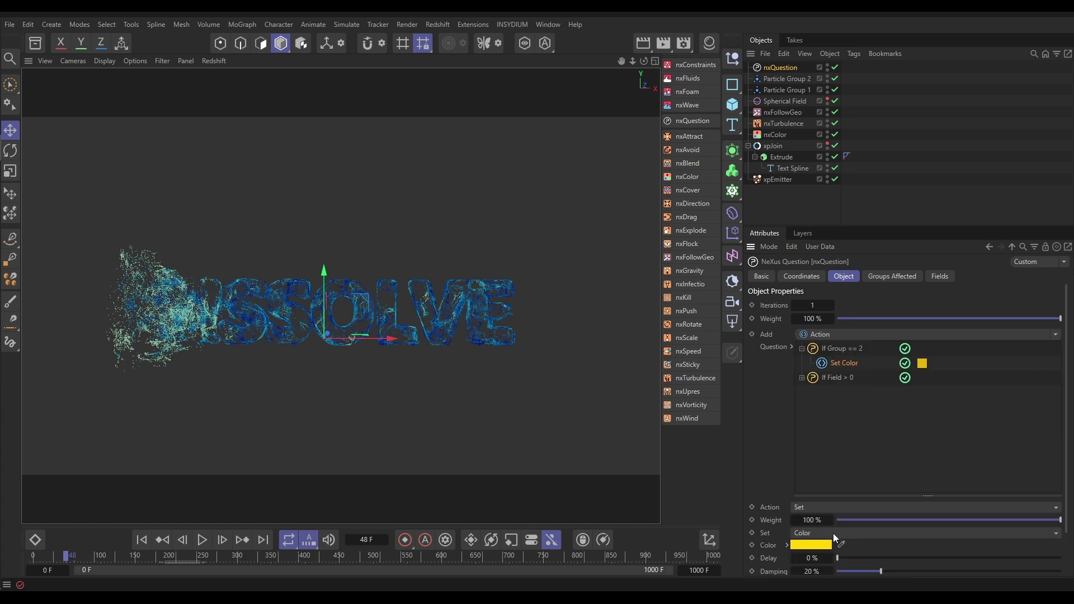
{"action": "left_click", "coordinate": [834, 533]}
{"action": "left_click", "coordinate": [814, 360]}
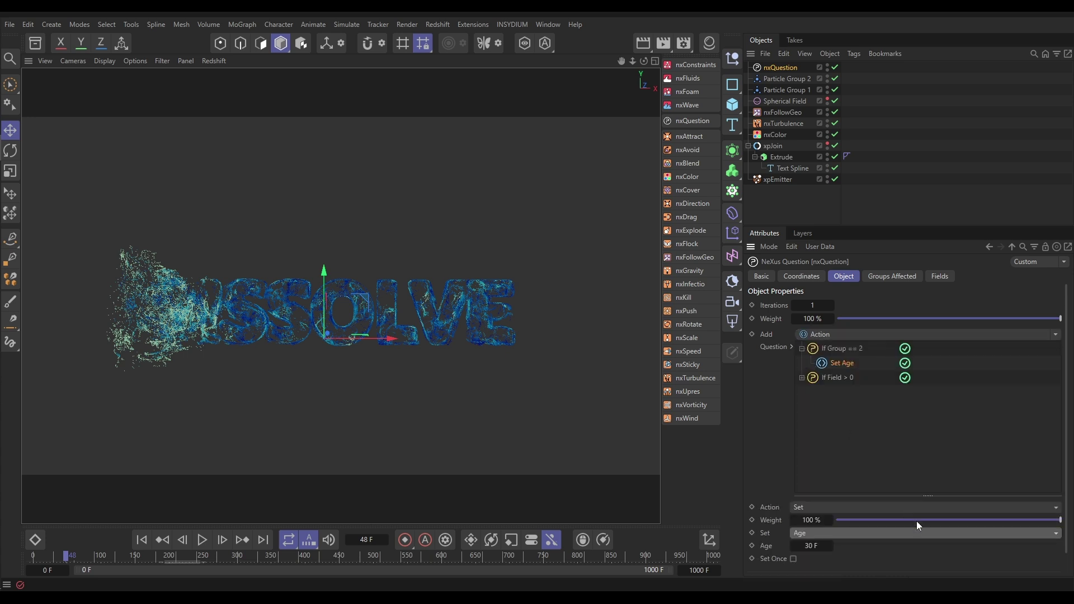
{"action": "left_click", "coordinate": [820, 546]}
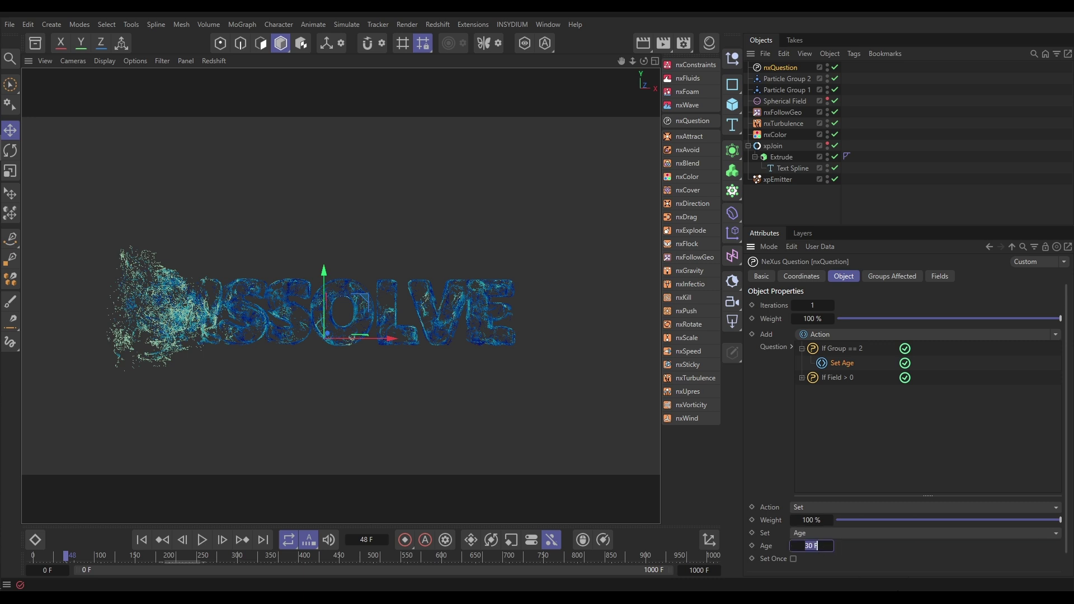
{"action": "type", "text": "0"}
{"action": "key", "text": "Return"}
{"action": "left_click", "coordinate": [794, 559]}
- Add an action beneath Set Age that sets the particle's life to 45 F
{"action": "left_click", "coordinate": [1021, 332]}
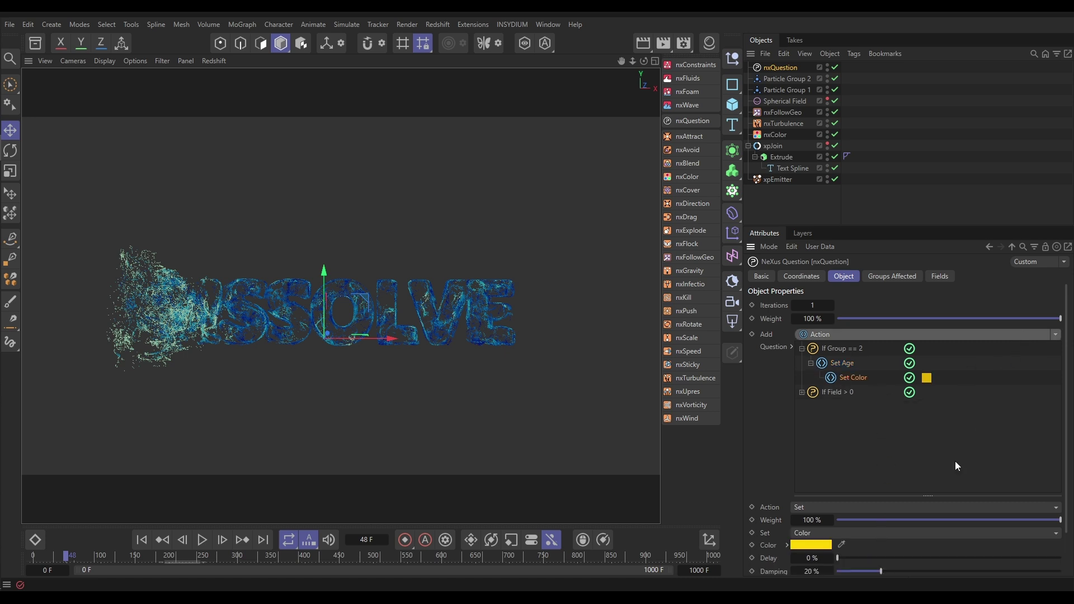
{"action": "left_click", "coordinate": [821, 533]}
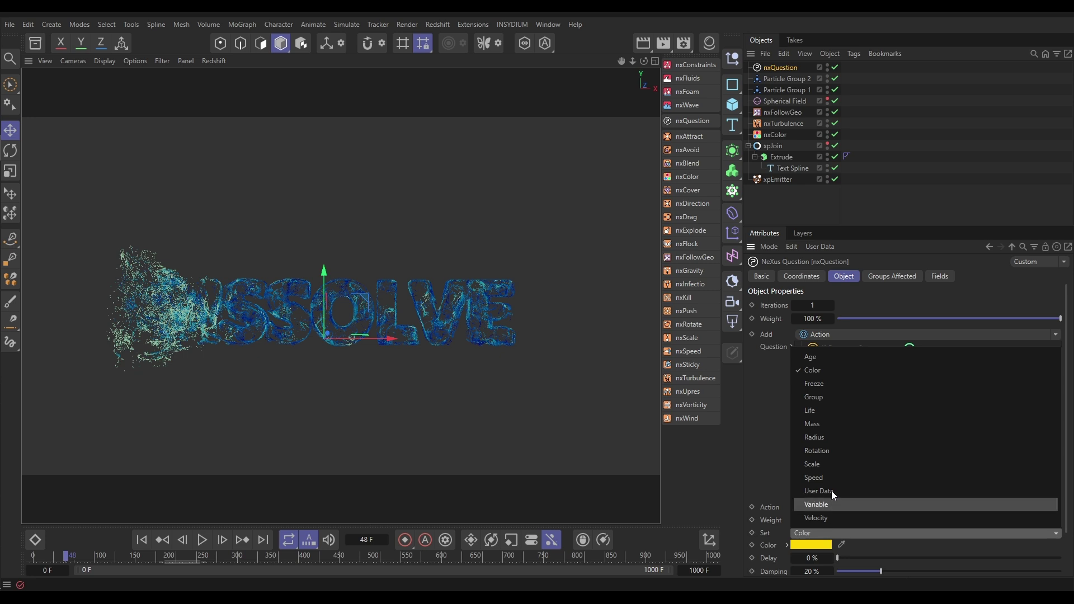
{"action": "left_click", "coordinate": [815, 411]}
{"action": "left_click", "coordinate": [810, 547]}
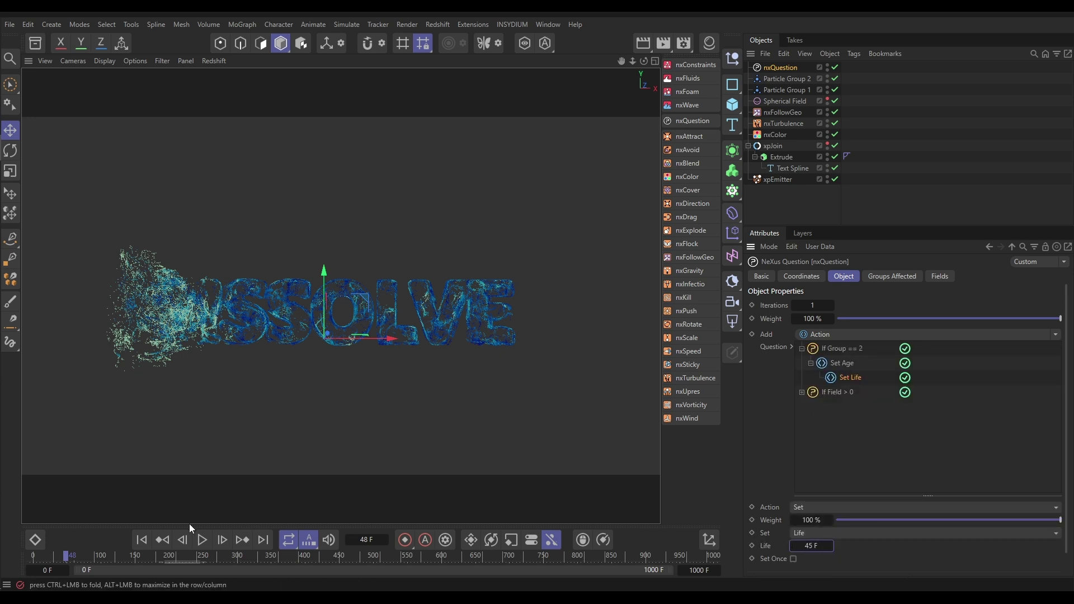
- Play the simulation from the start, replay it and pause partway to check how the released particles die off
{"action": "left_click", "coordinate": [142, 539]}
{"action": "left_click", "coordinate": [202, 540]}
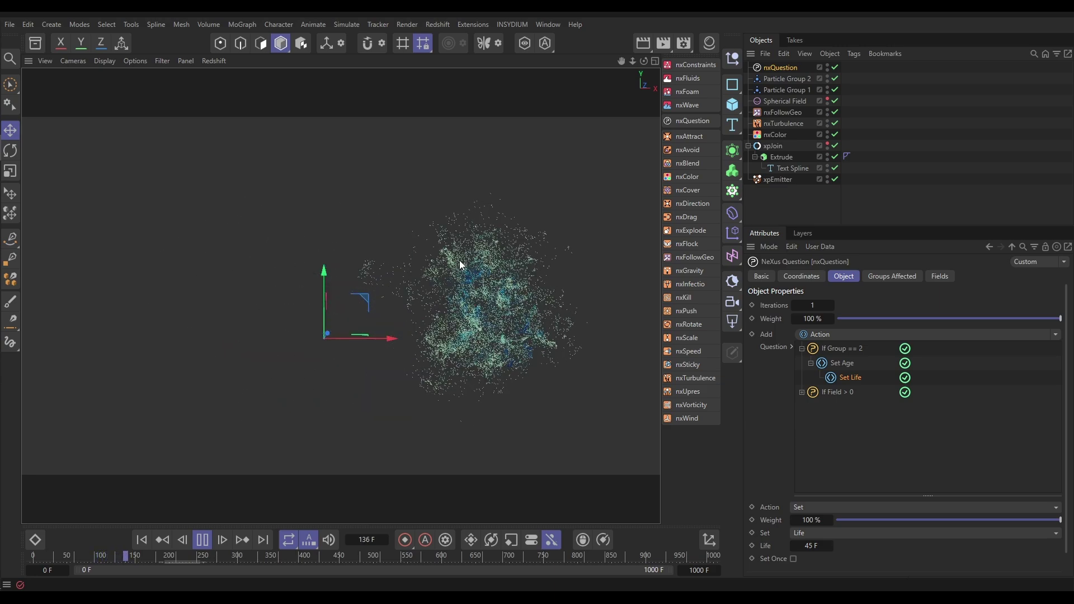
{"action": "left_click", "coordinate": [140, 541]}
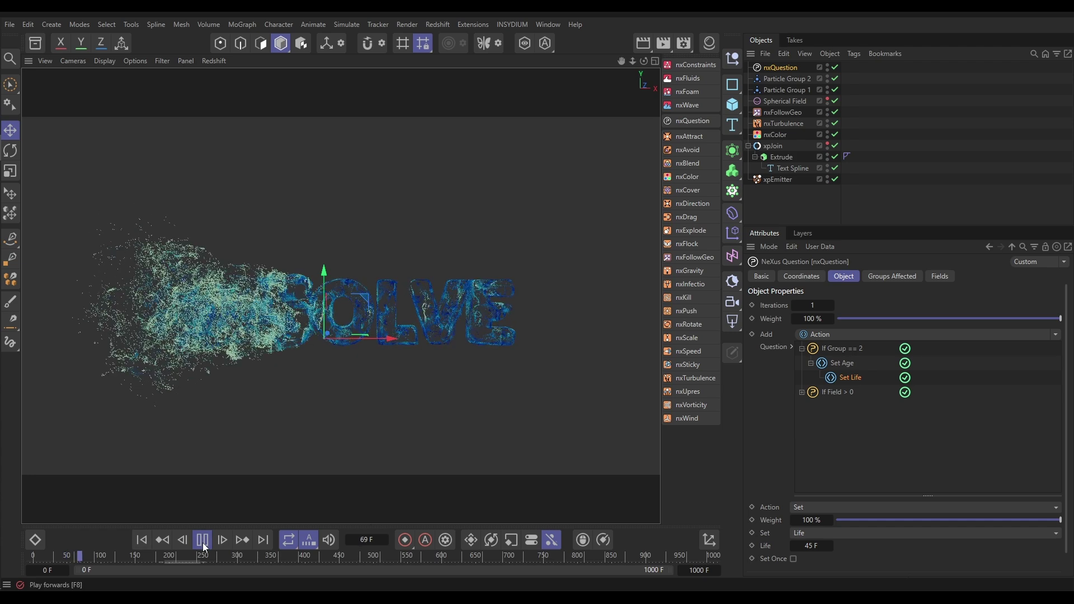
{"action": "left_click", "coordinate": [203, 541]}
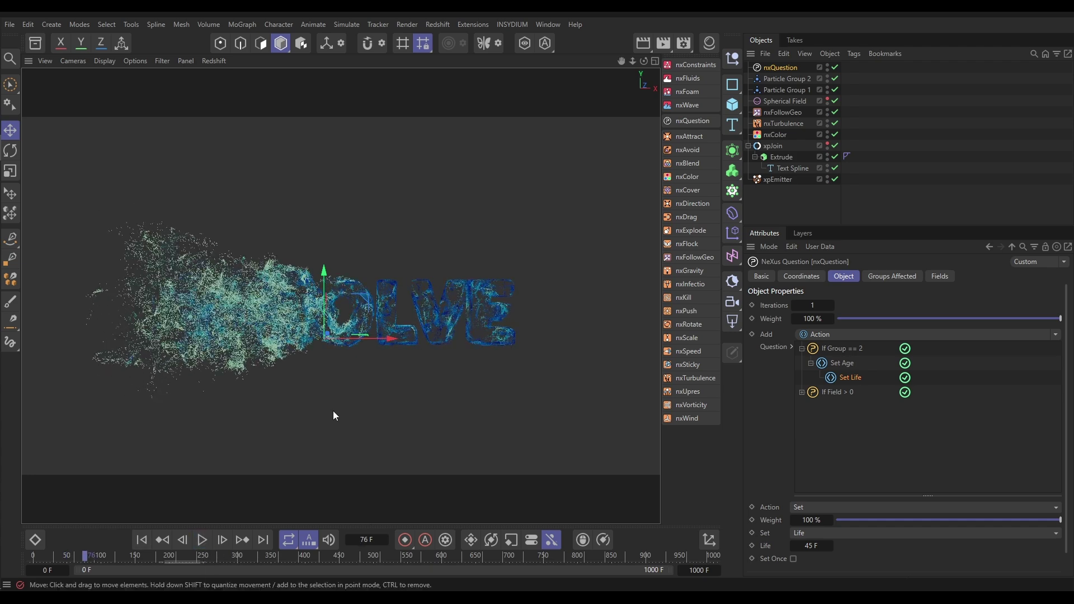
- Add a question with the AND operator under the Group question and nest the Set Age and Set Life actions beneath it
{"action": "left_click", "coordinate": [842, 349]}
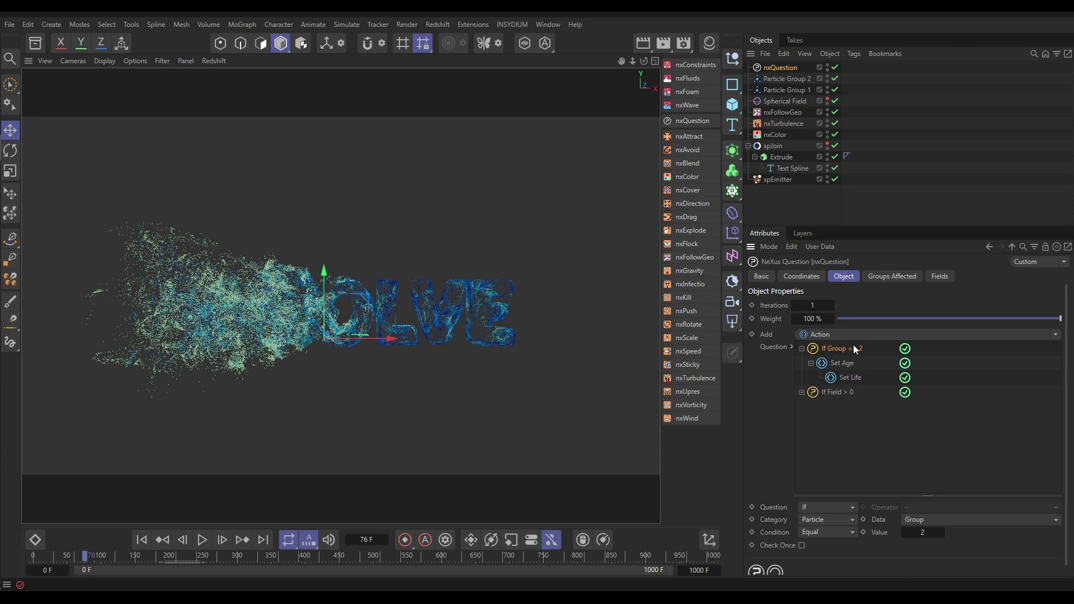
{"action": "left_click", "coordinate": [1056, 337]}
{"action": "left_click", "coordinate": [1029, 351]}
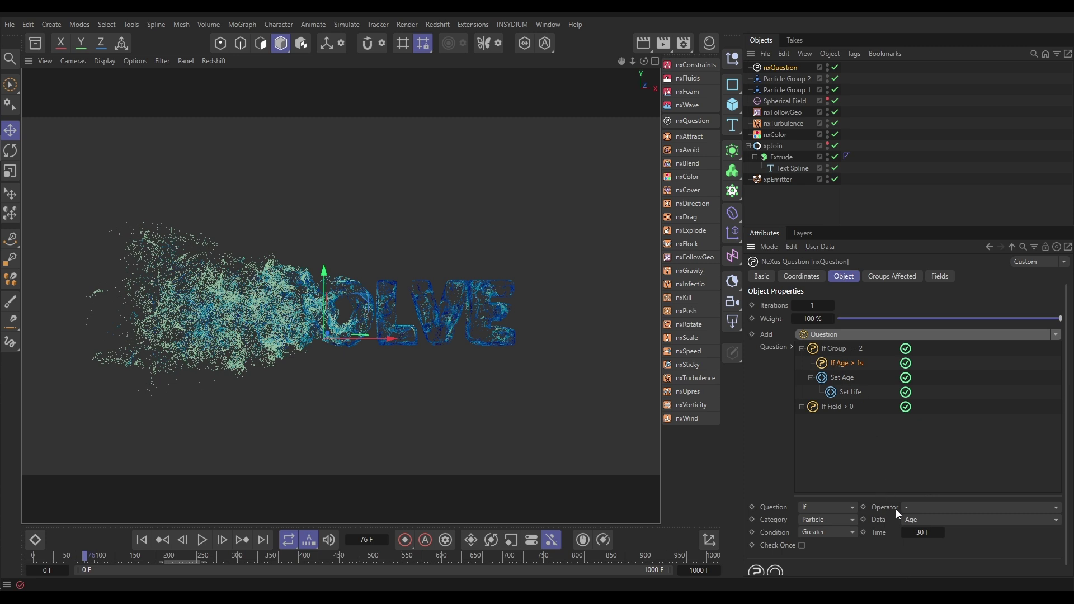
{"action": "left_click", "coordinate": [912, 507]}
{"action": "left_click", "coordinate": [925, 531]}
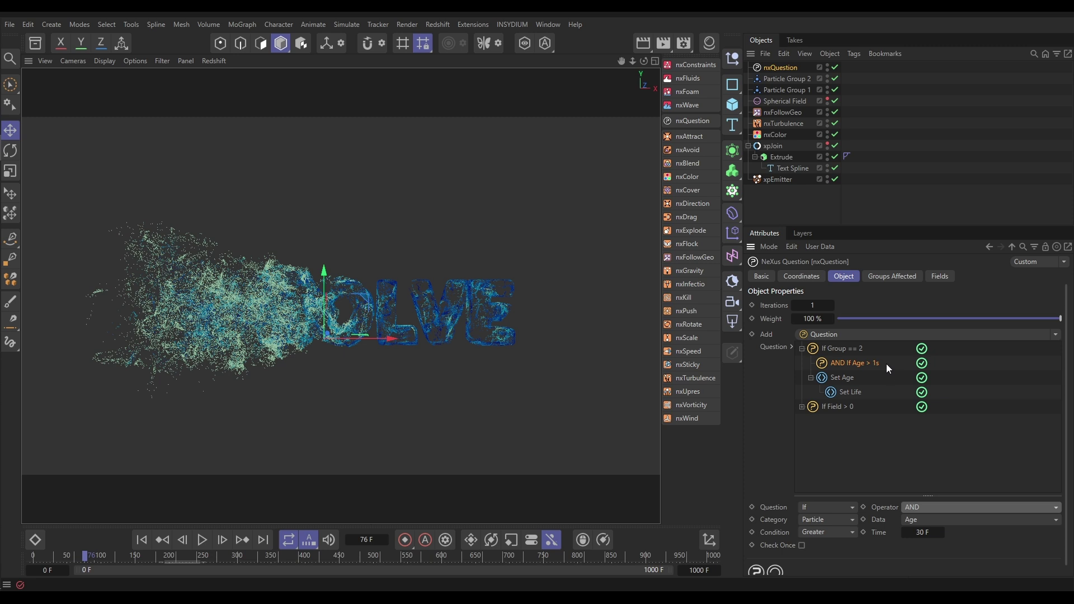
{"action": "left_click", "coordinate": [841, 378]}
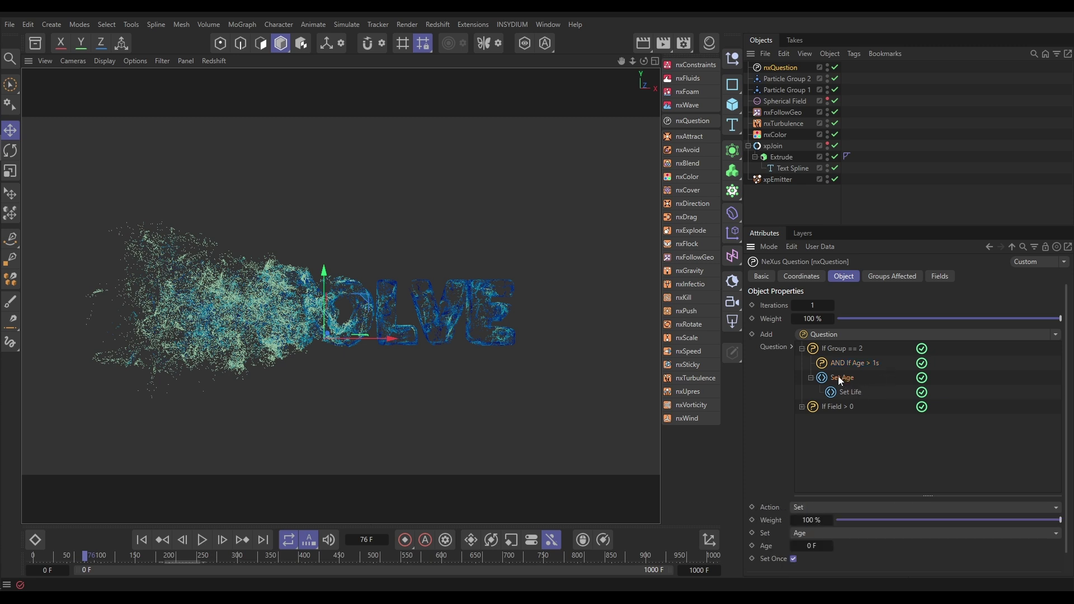
{"action": "left_click_drag", "start_coordinate": [839, 379], "coordinate": [847, 364]}
- Change the AND question to the Math category with Random data and set its time variation to Particle
{"action": "left_click", "coordinate": [841, 365]}
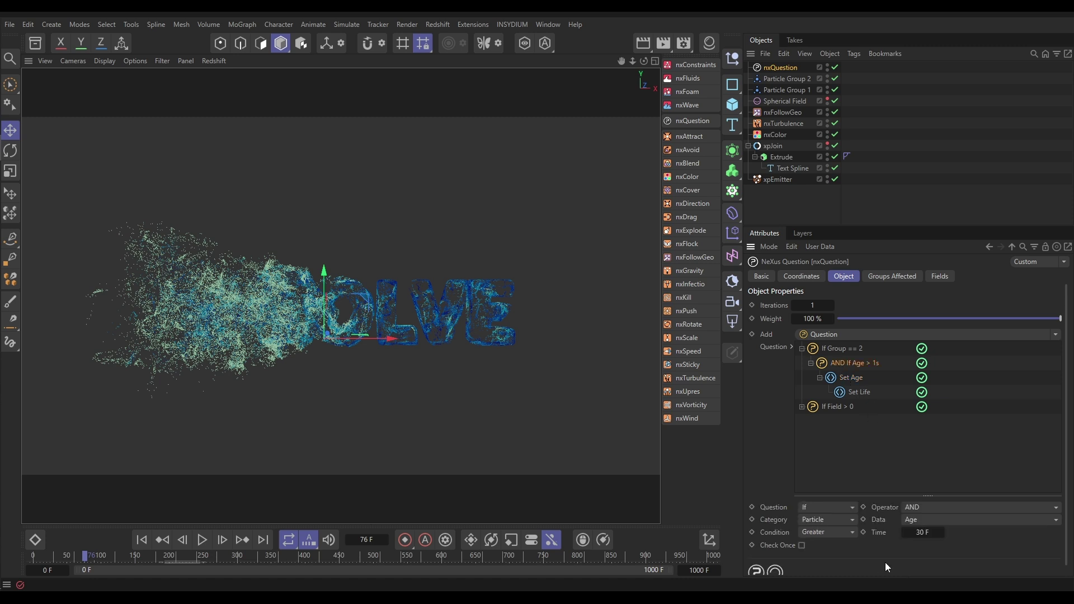
{"action": "left_click", "coordinate": [818, 526]}
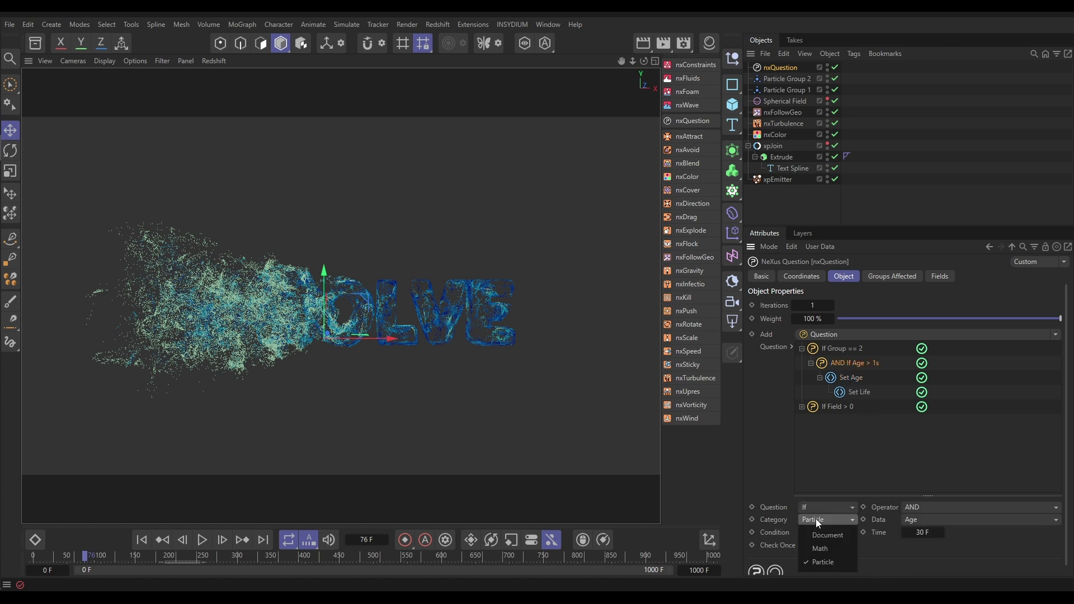
{"action": "left_click", "coordinate": [818, 549]}
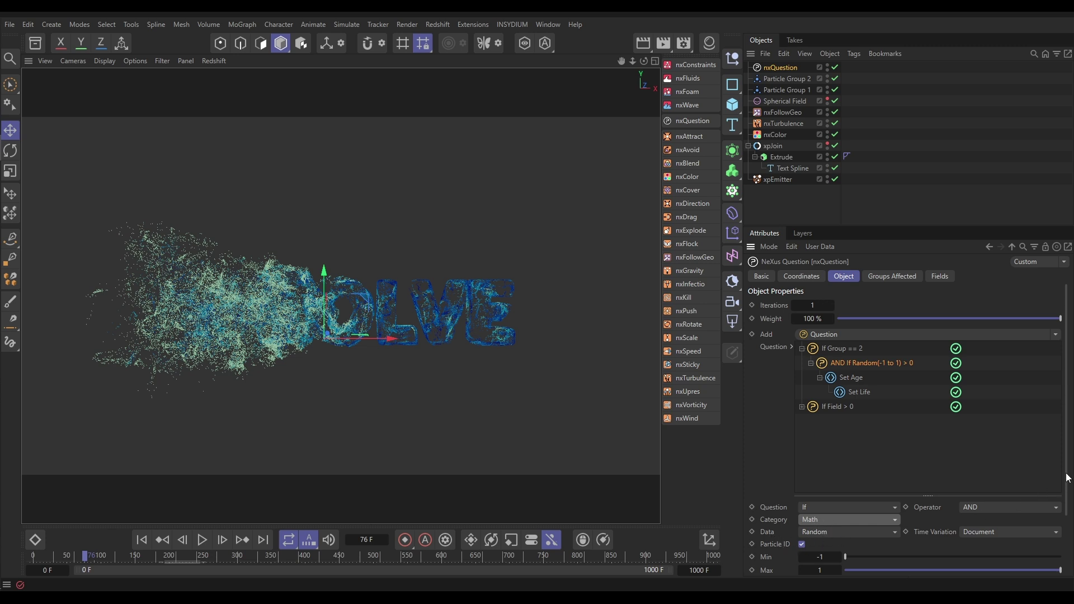
{"action": "scroll", "coordinate": [1063, 486], "scroll_direction": "down", "scroll_amount": 3}
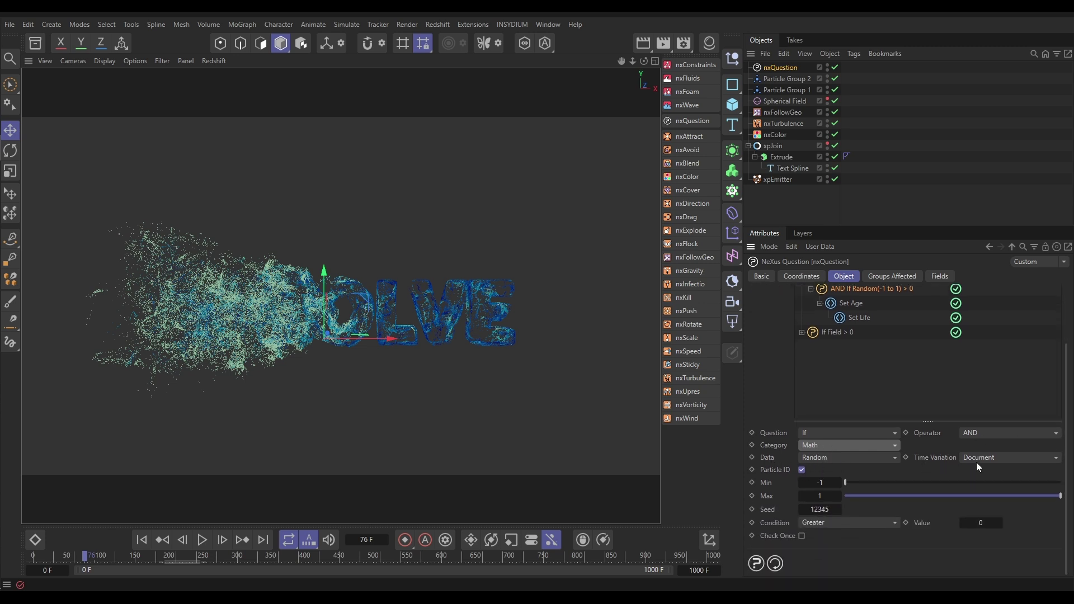
{"action": "left_click", "coordinate": [976, 456]}
{"action": "left_click", "coordinate": [976, 500]}
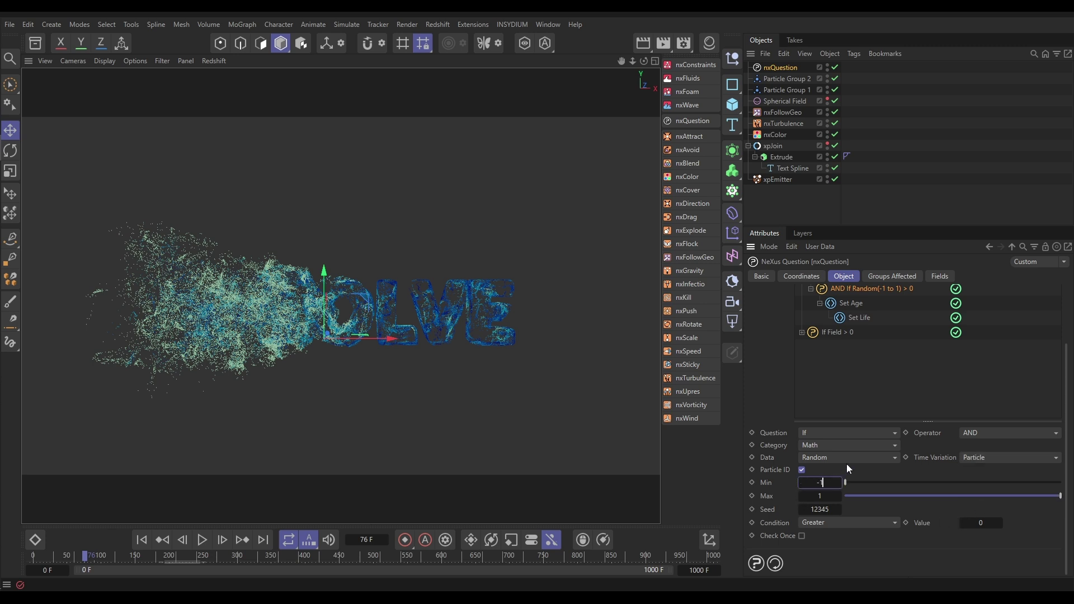
- Set the random question's range from -100 to 100 and make its condition greater than 70
{"action": "type", "text": "00"}
{"action": "key", "text": "Tab"}
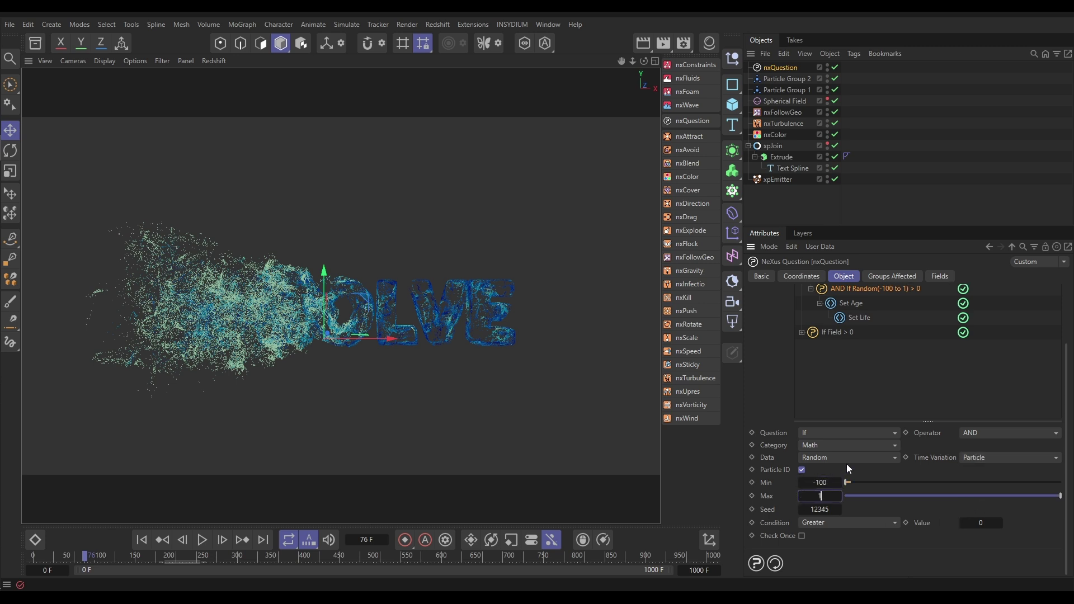
{"action": "type", "text": "100"}
{"action": "key", "text": "Return"}
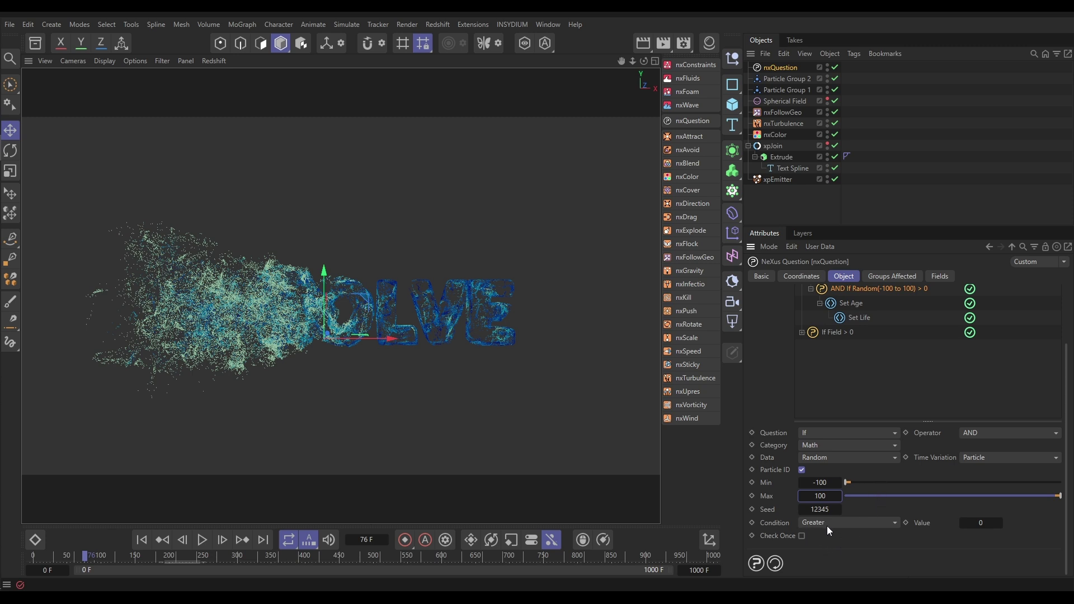
{"action": "double_click", "coordinate": [984, 523]}
{"action": "type", "text": "70"}
{"action": "key", "text": "Return"}
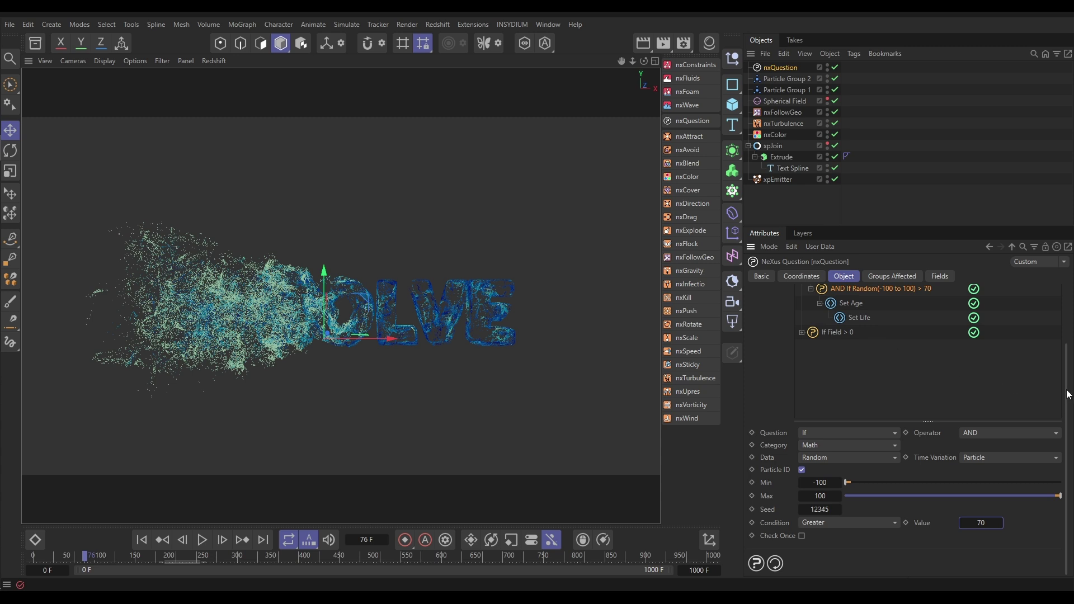
{"action": "left_click_drag", "start_coordinate": [1068, 397], "coordinate": [1069, 365]}
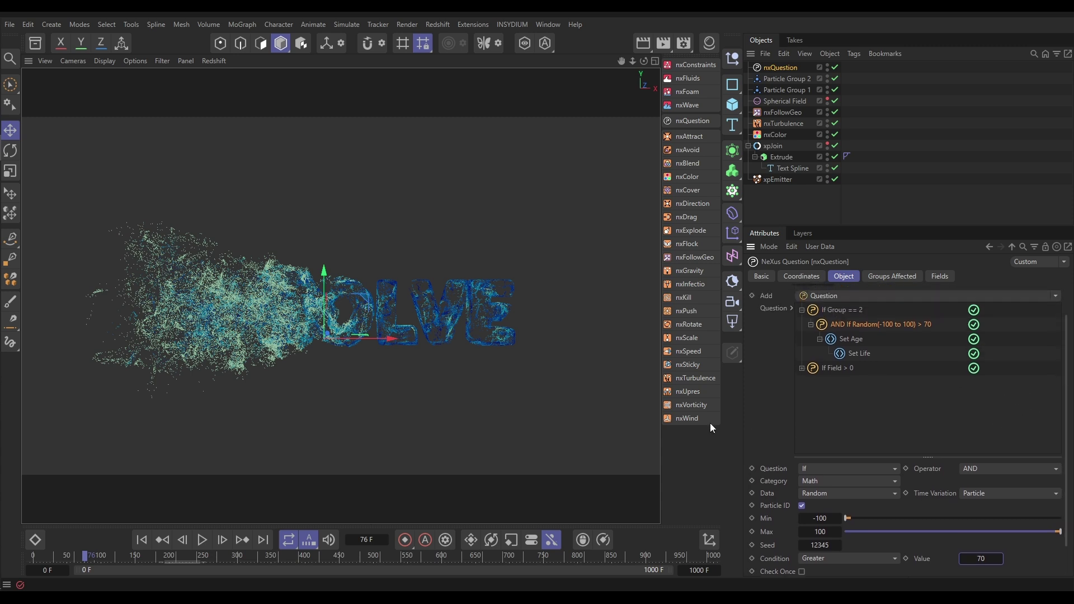
- Play the simulation from frame 0 and restart it to check the effect of the random lifespan question
{"action": "left_click", "coordinate": [142, 540]}
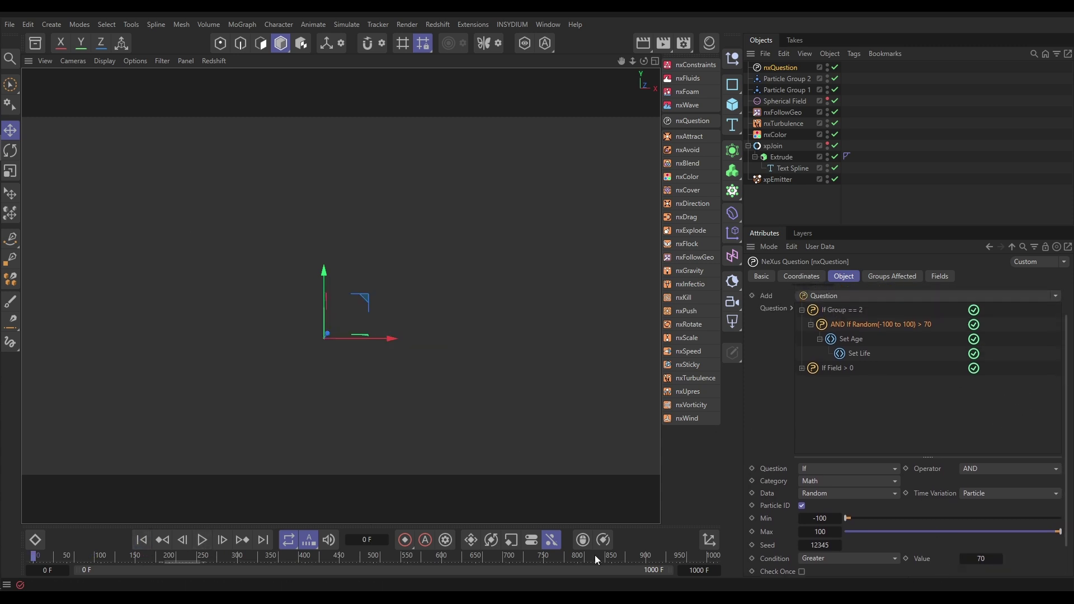
{"action": "left_click", "coordinate": [202, 540]}
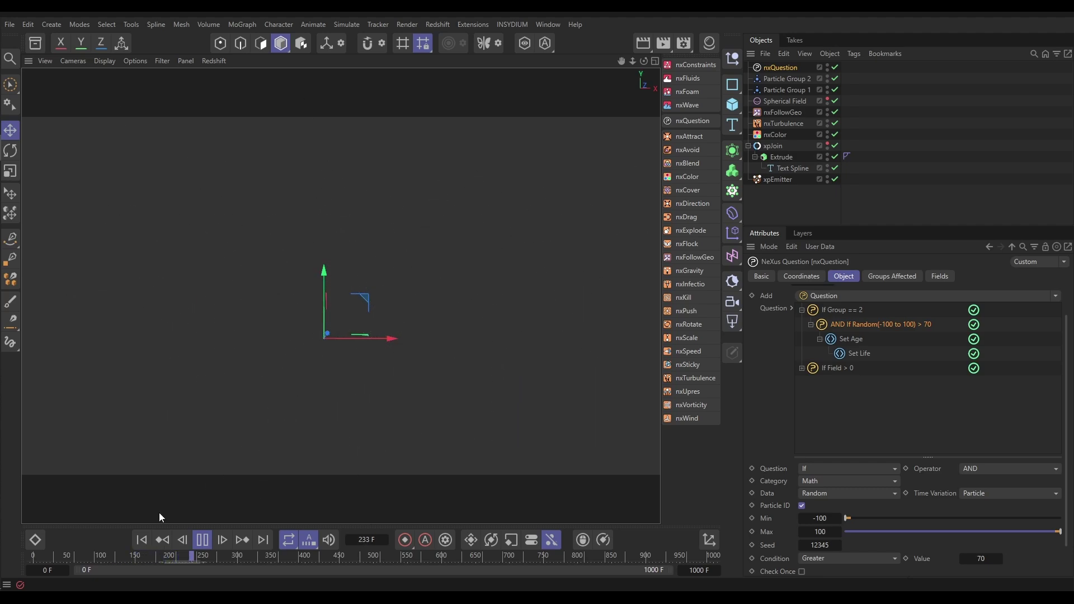
{"action": "left_click", "coordinate": [141, 539]}
{"action": "left_click", "coordinate": [141, 539]}
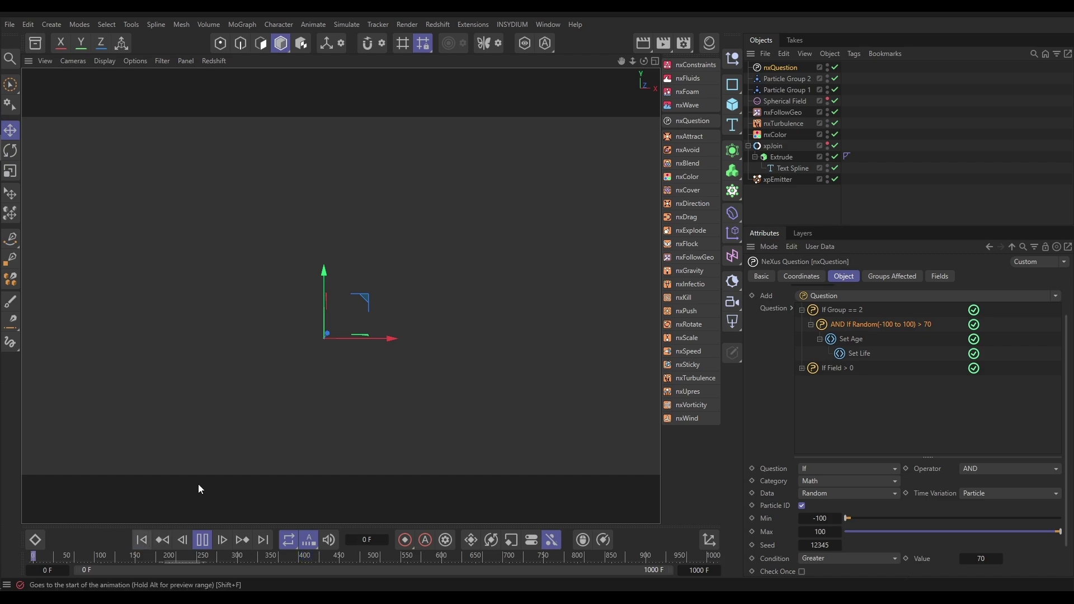